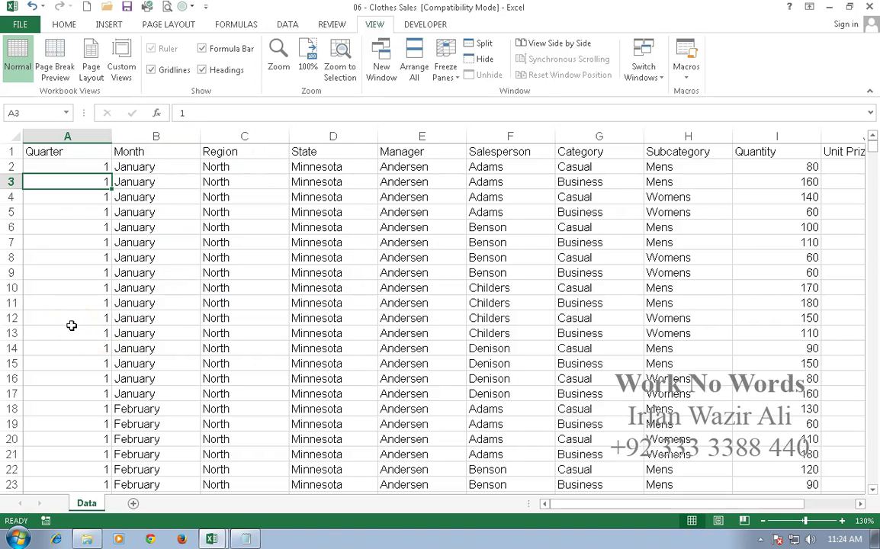
# Hide the gridlines on the Data sheet and look over the sales rows without them
pyautogui.scroll(-3, 71, 325)
pyautogui.scroll(2, 71, 326)
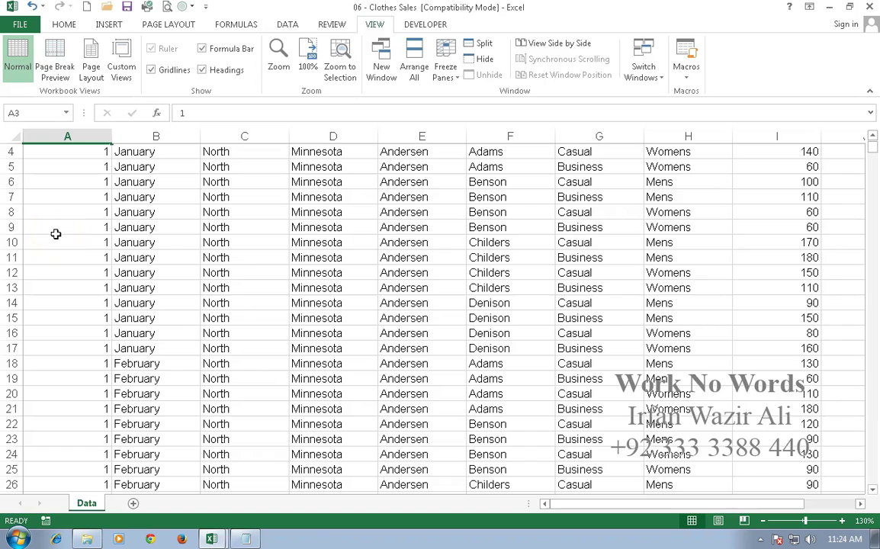
pyautogui.click(152, 70)
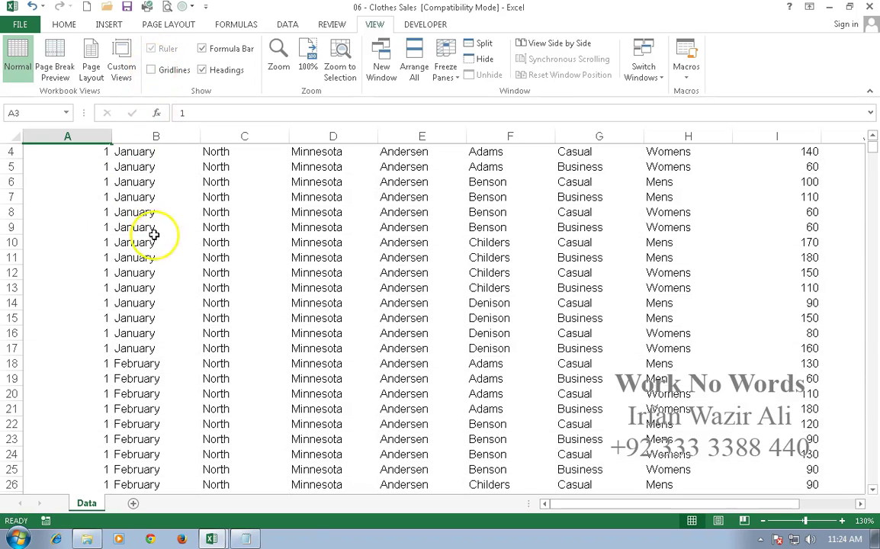
pyautogui.scroll(-1, 156, 242)
pyautogui.scroll(-2, 156, 242)
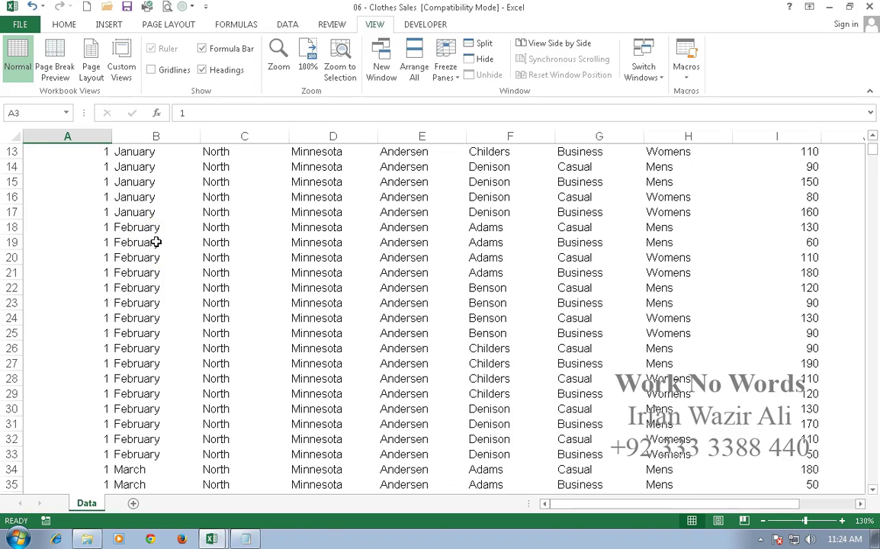
pyautogui.scroll(-1, 156, 241)
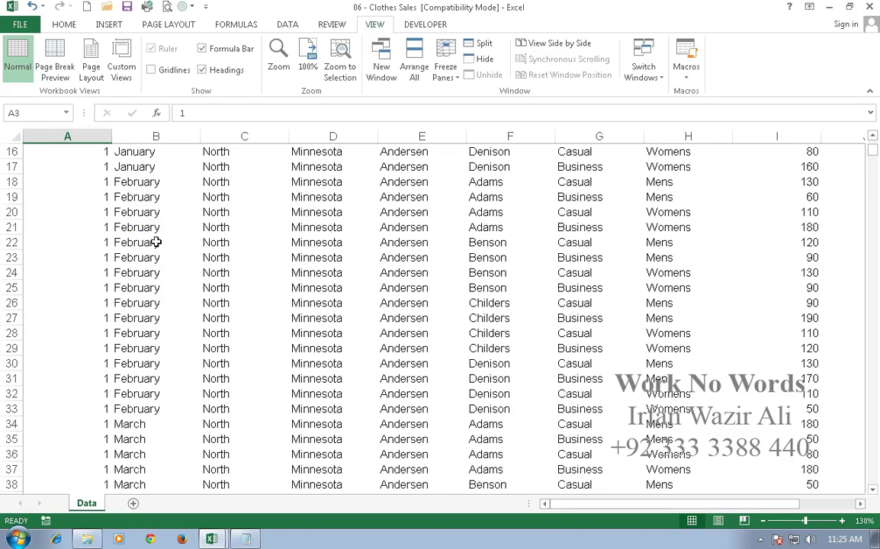
# Examine the empty columns beyond the sales data without gridlines, and turn the gridlines back on
pyautogui.click(610, 201)
pyautogui.press('Right')
pyautogui.press('Right')
pyautogui.press('Right')
pyautogui.press('Right')
pyautogui.press('Right')
pyautogui.press('Right')
pyautogui.press('Right')
pyautogui.press('Right')
pyautogui.press('Right')
pyautogui.press('Right')
pyautogui.press('Right')
pyautogui.press('Right')
pyautogui.press('Right')
pyautogui.press('Right')
pyautogui.press('Right')
pyautogui.press('Right')
pyautogui.press('Right')
pyautogui.press('Right')
pyautogui.press('Right')
pyautogui.press('Right')
pyautogui.press('Right')
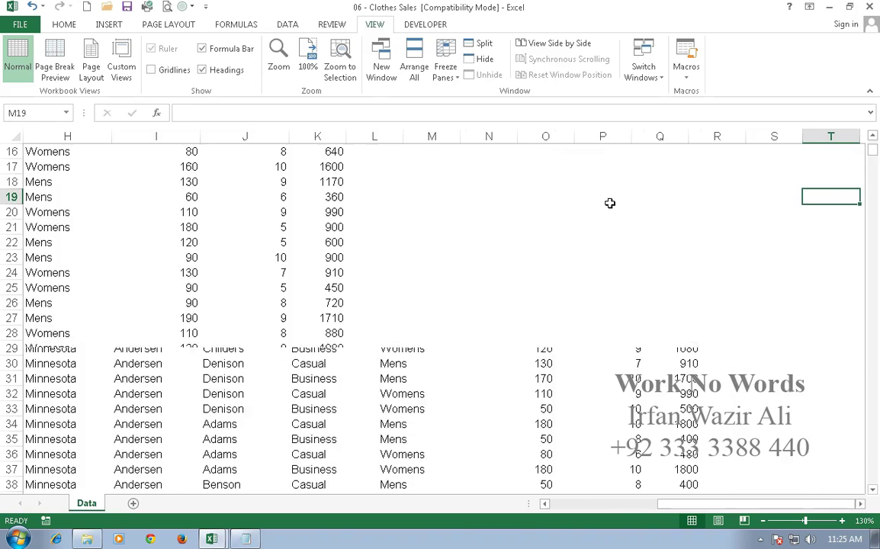
pyautogui.press('Left')
pyautogui.press('Left')
pyautogui.press('Left')
pyautogui.press('Left')
pyautogui.press('Left')
pyautogui.press('Left')
pyautogui.press('Left')
pyautogui.press('Left')
pyautogui.press('Left')
pyautogui.press('Left')
pyautogui.press('Left')
pyautogui.press('Left')
pyautogui.press('Left')
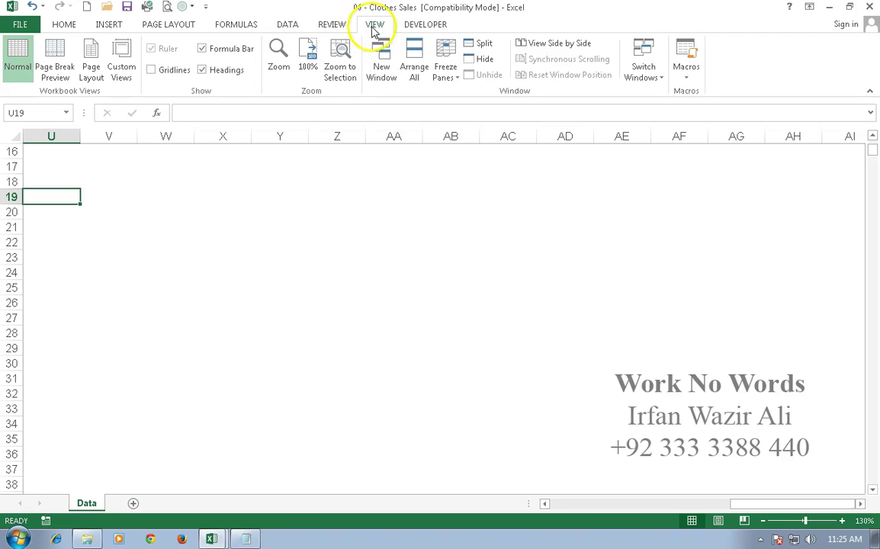
pyautogui.click(164, 76)
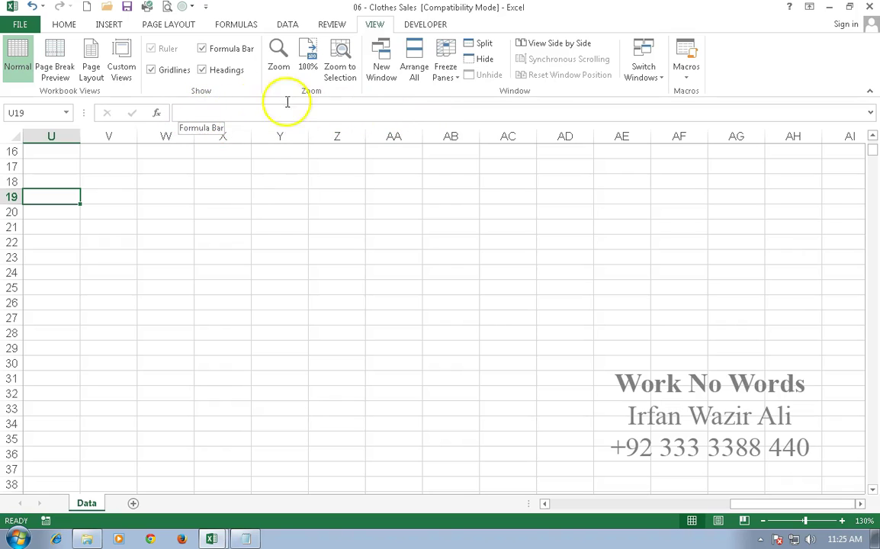
# Hide the formula bar and show it again
pyautogui.click(203, 49)
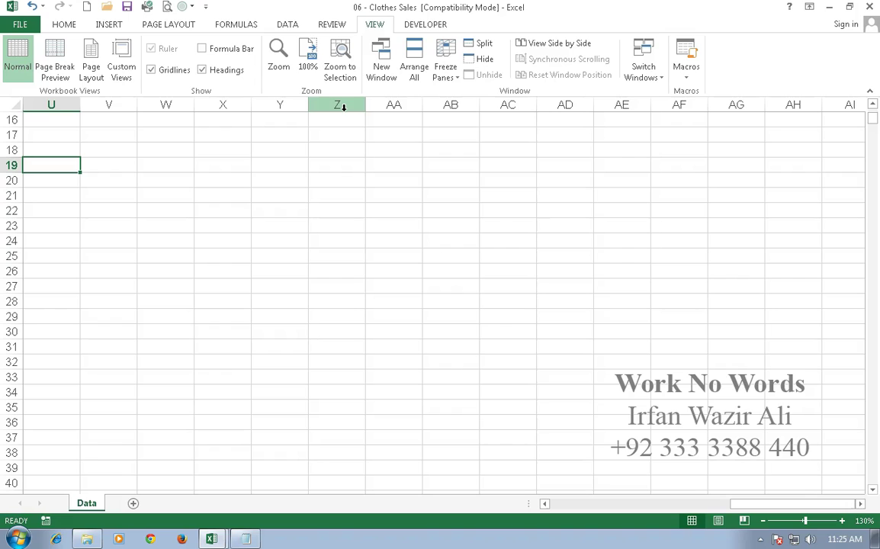
pyautogui.click(203, 48)
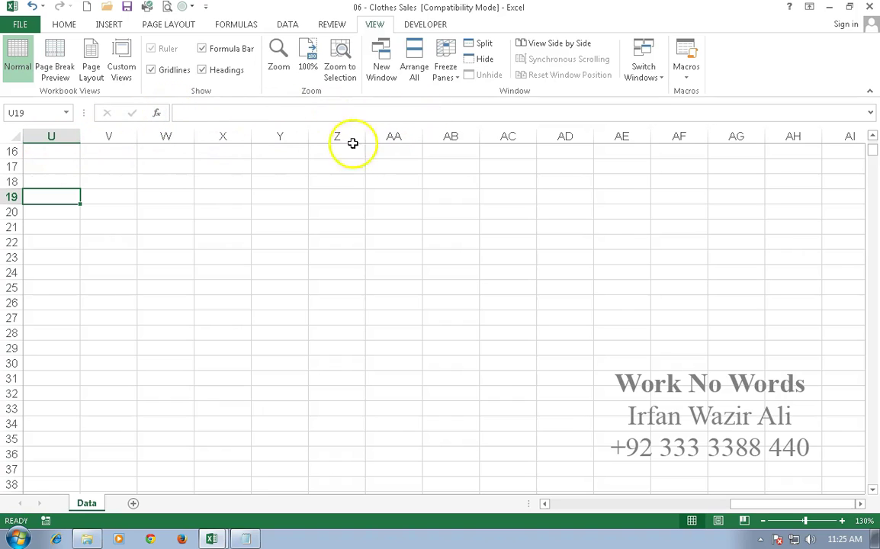
# Return to column A in row 19, and turn the row and column headings off and back on
pyautogui.hotkey('ctrl', 'Left')
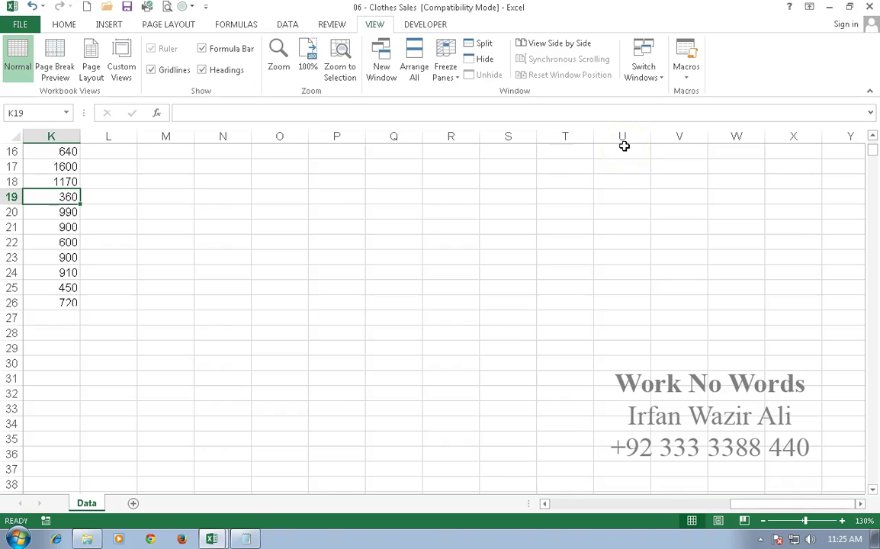
pyautogui.hotkey('ctrl', 'Left')
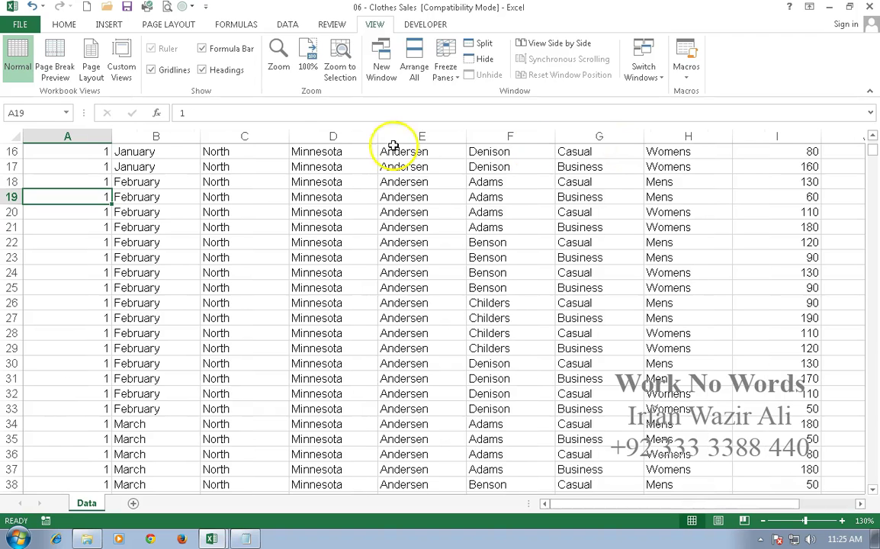
pyautogui.click(202, 70)
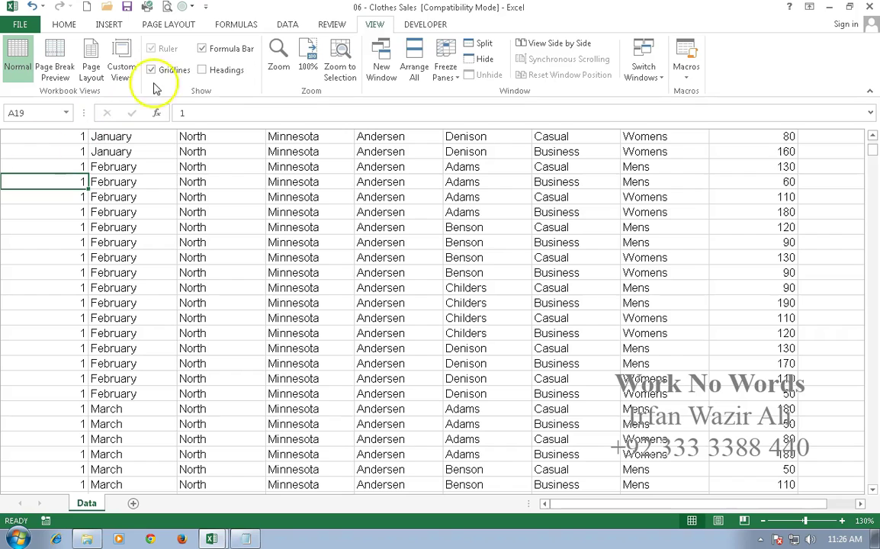
pyautogui.click(202, 70)
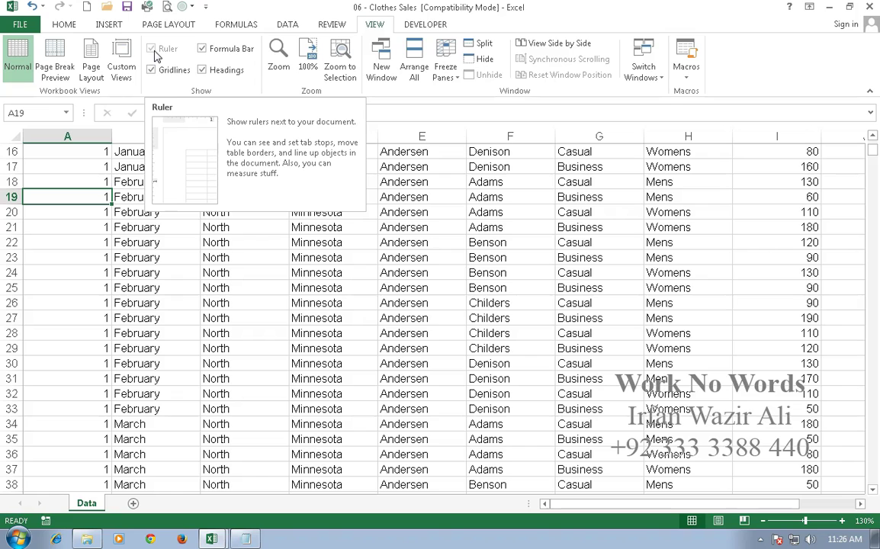
# View the sheet in Page Break Preview and in Page Layout view
pyautogui.click(63, 67)
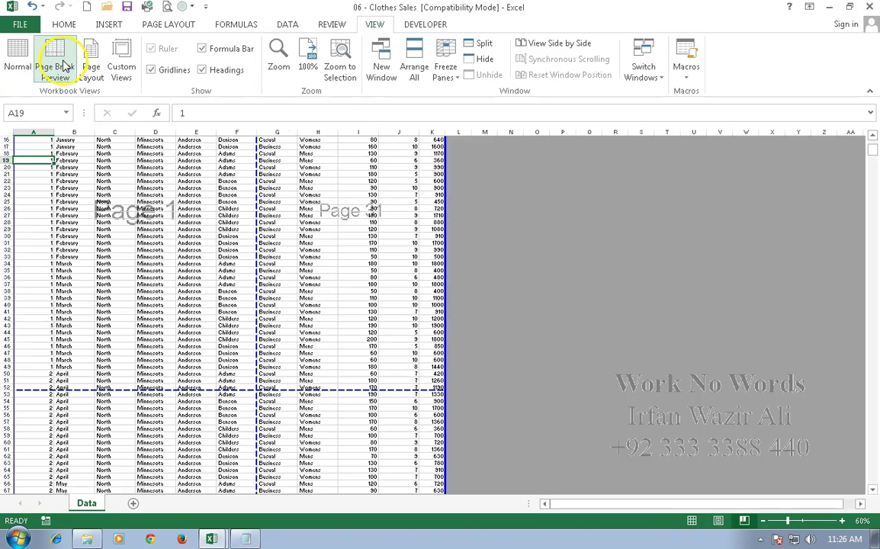
pyautogui.click(90, 64)
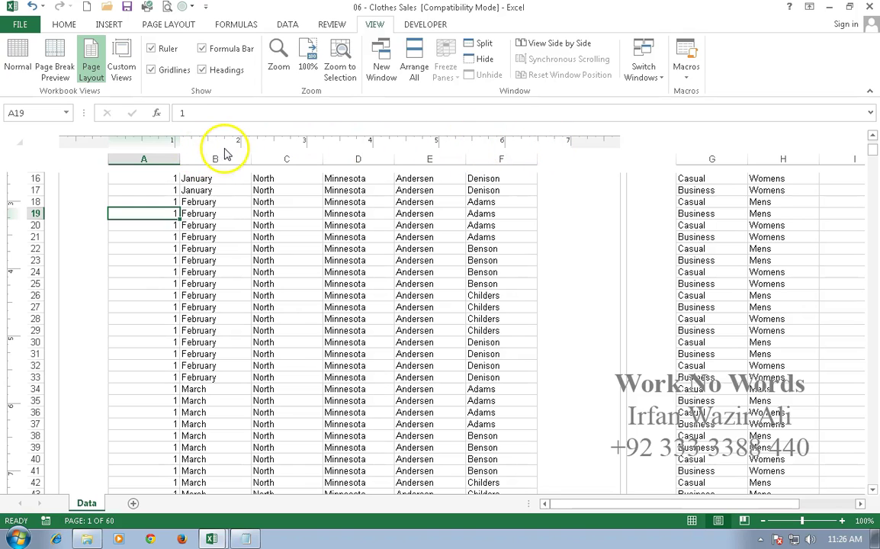
# Hide and redisplay the ruler in Page Layout view, and return the sheet to Normal view
pyautogui.click(152, 49)
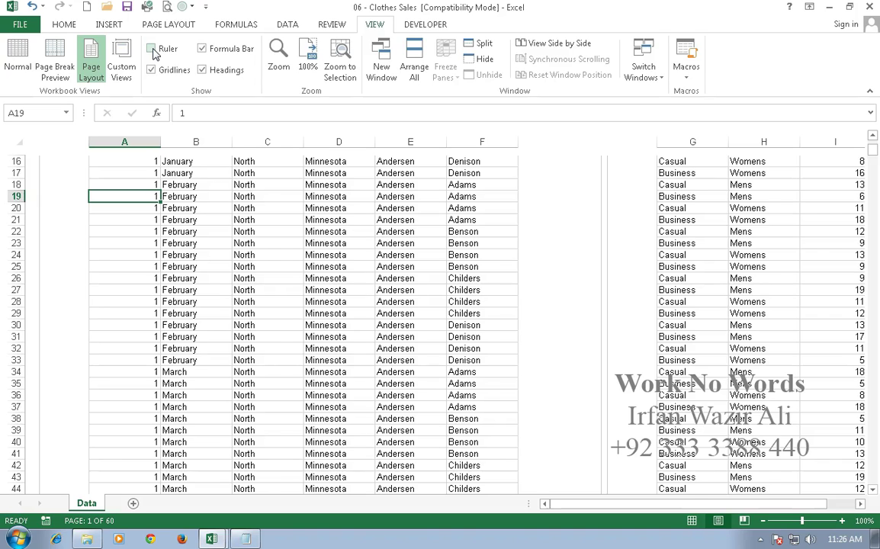
pyautogui.click(153, 51)
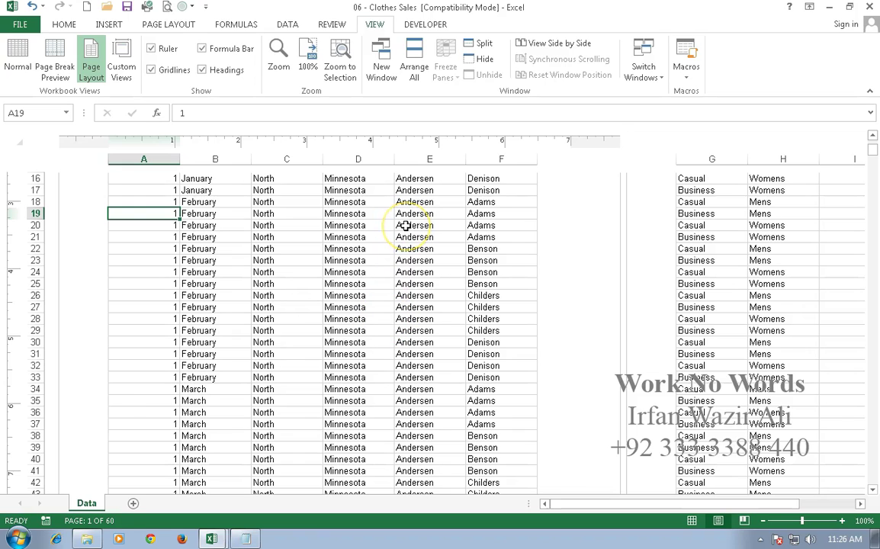
pyautogui.click(19, 54)
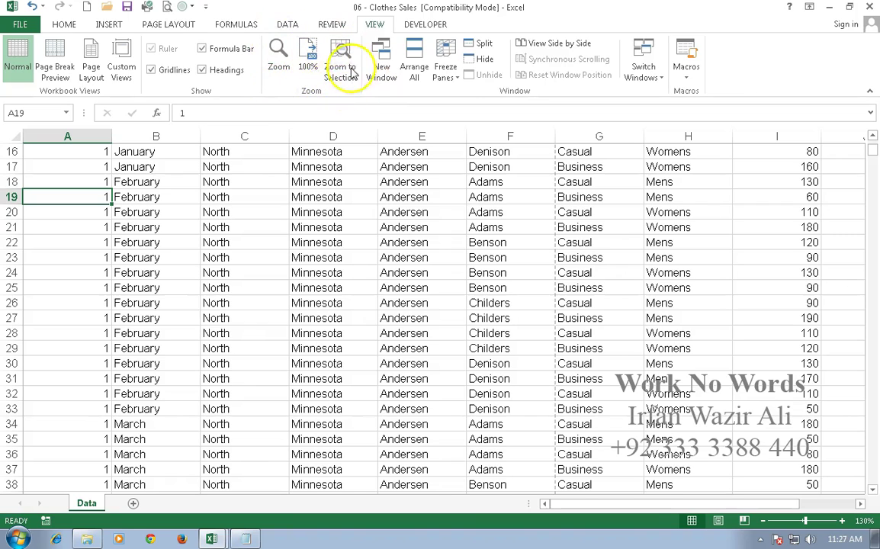
# Set the sheet's zoom magnification to 200%
pyautogui.click(277, 61)
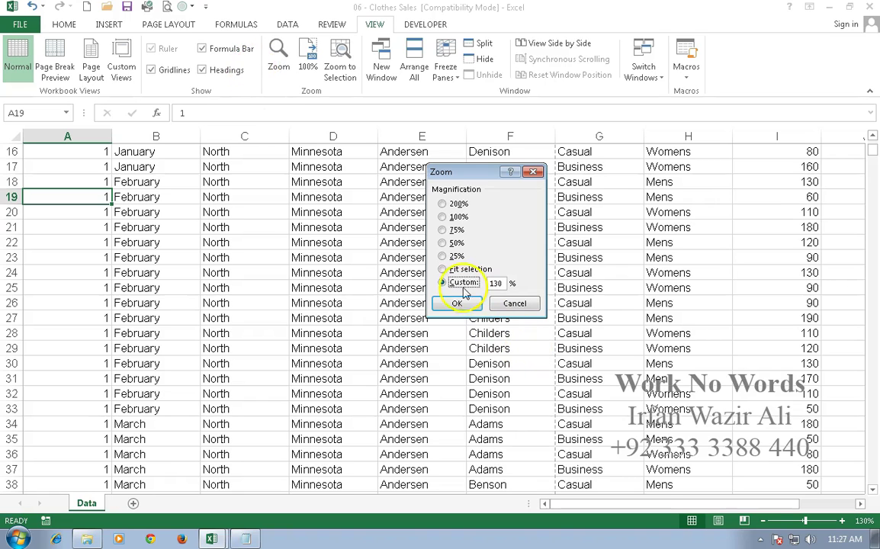
pyautogui.click(444, 204)
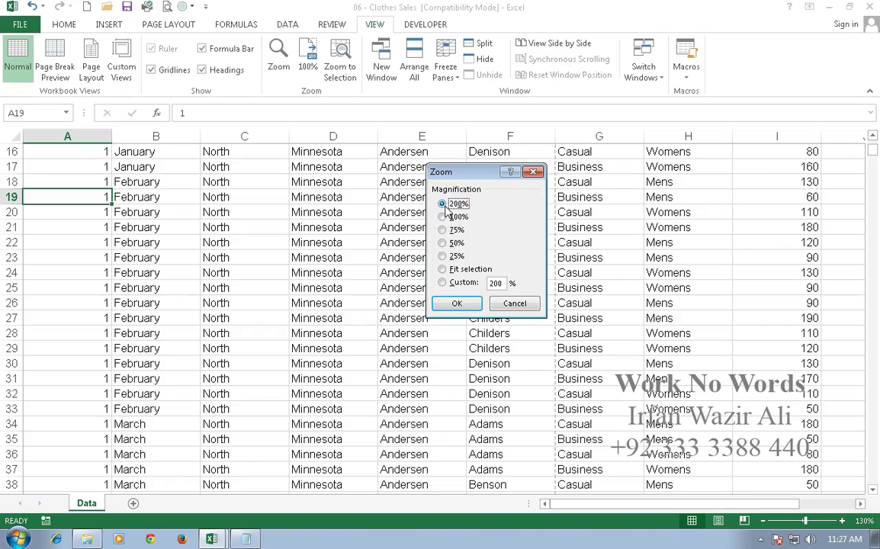
pyautogui.click(454, 303)
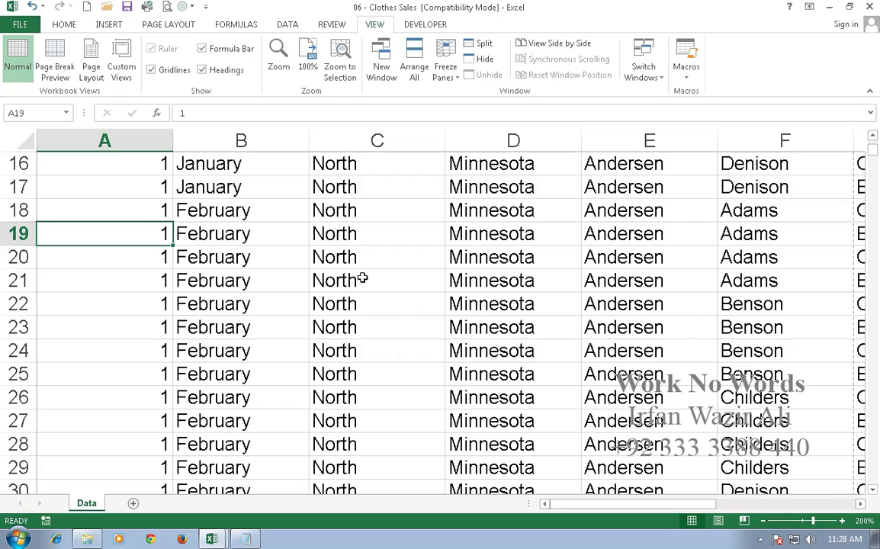
# Set the sheet's zoom magnification to 50% and reset it to 100%
pyautogui.click(278, 57)
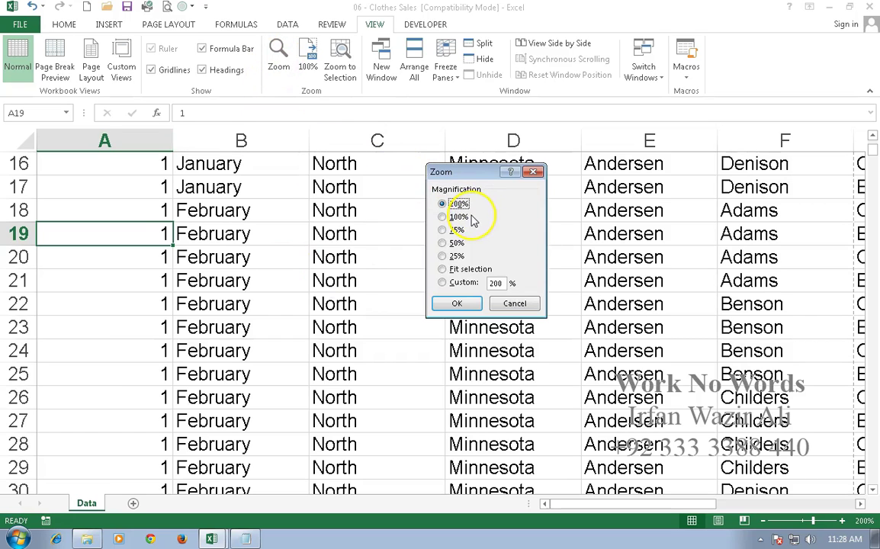
pyautogui.click(457, 220)
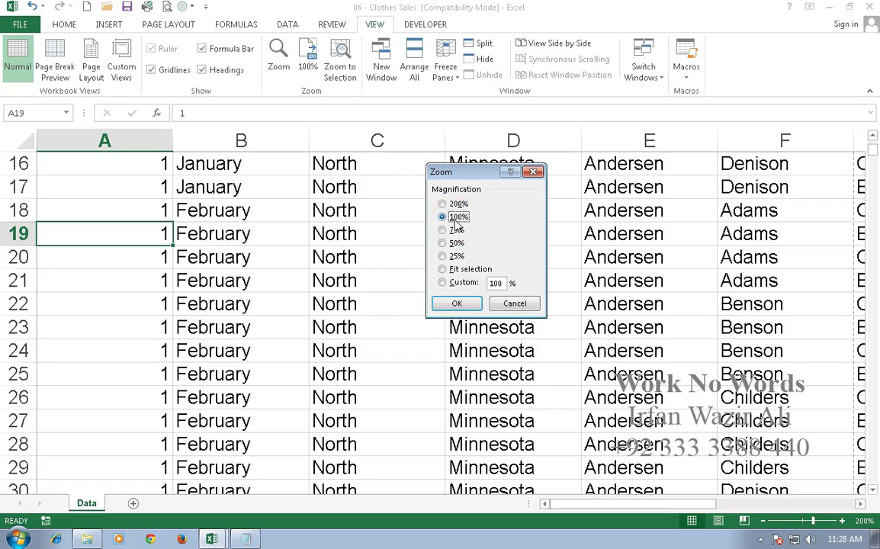
pyautogui.click(455, 242)
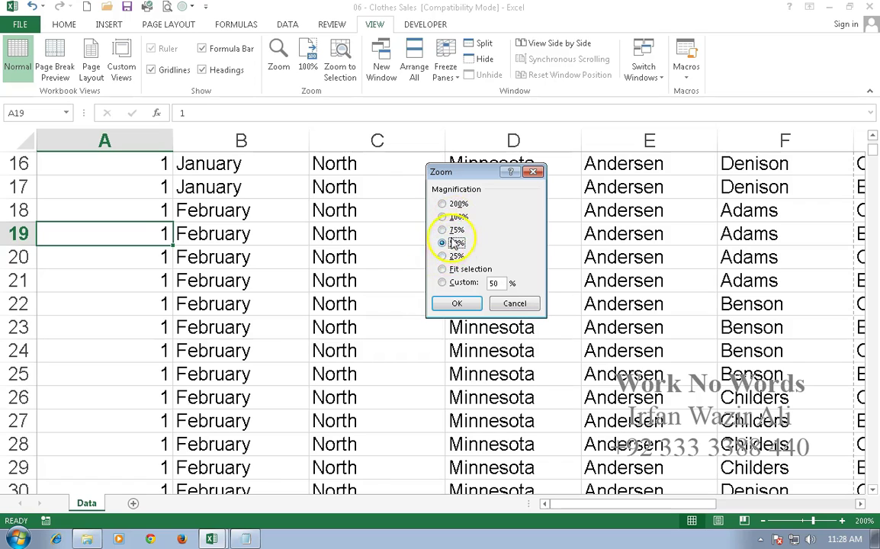
pyautogui.click(455, 303)
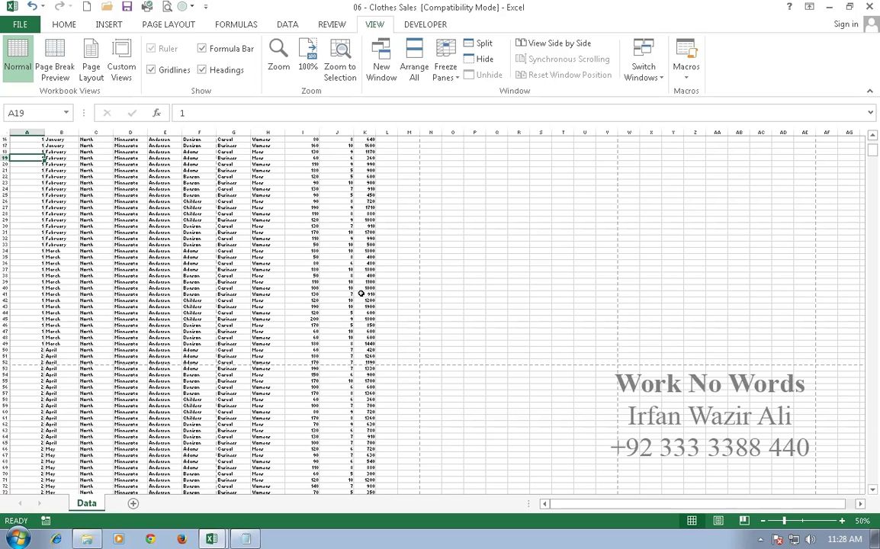
pyautogui.click(311, 59)
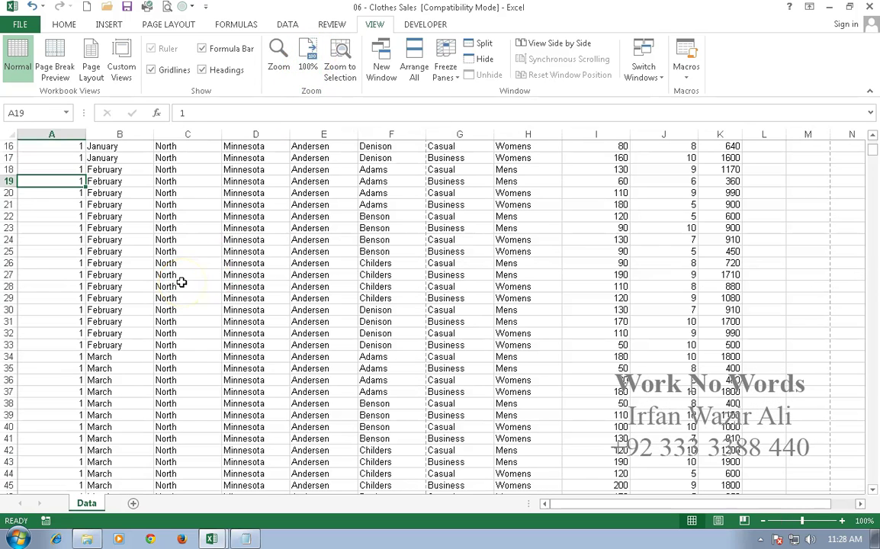
# Zoom the sheet in to 150% in 10% increments, and back out to 120%
pyautogui.scroll(5, 181, 282)
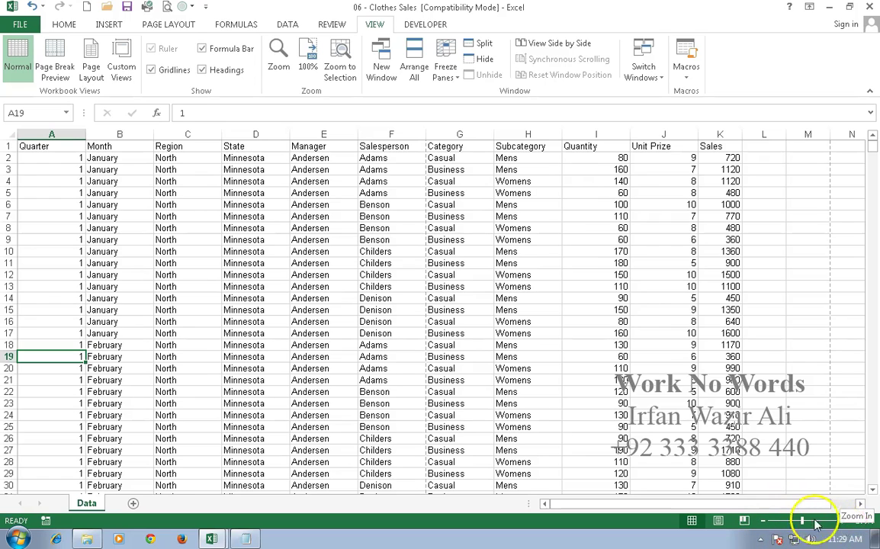
pyautogui.click(842, 523)
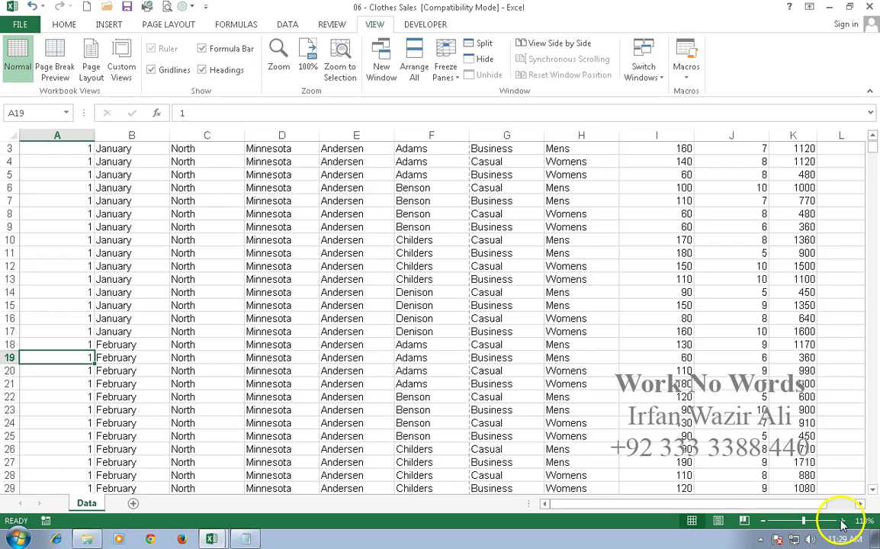
pyautogui.click(842, 523)
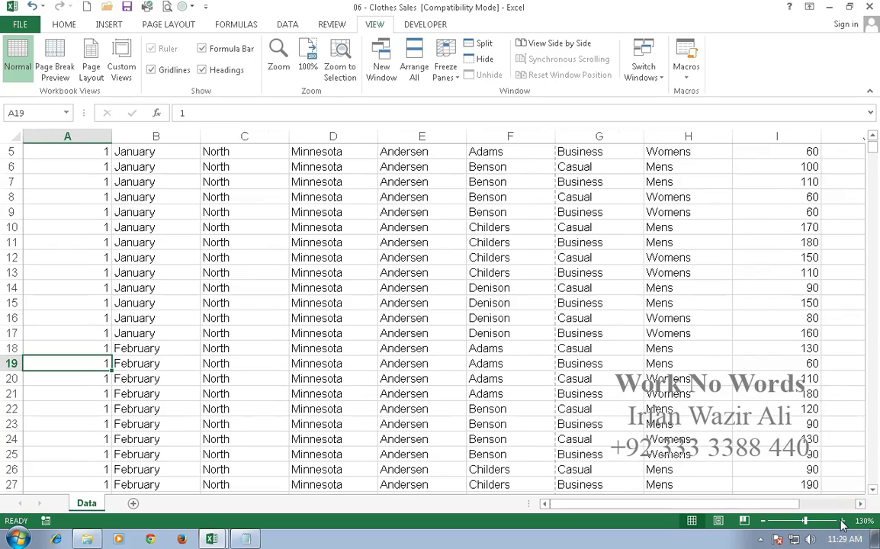
pyautogui.click(841, 523)
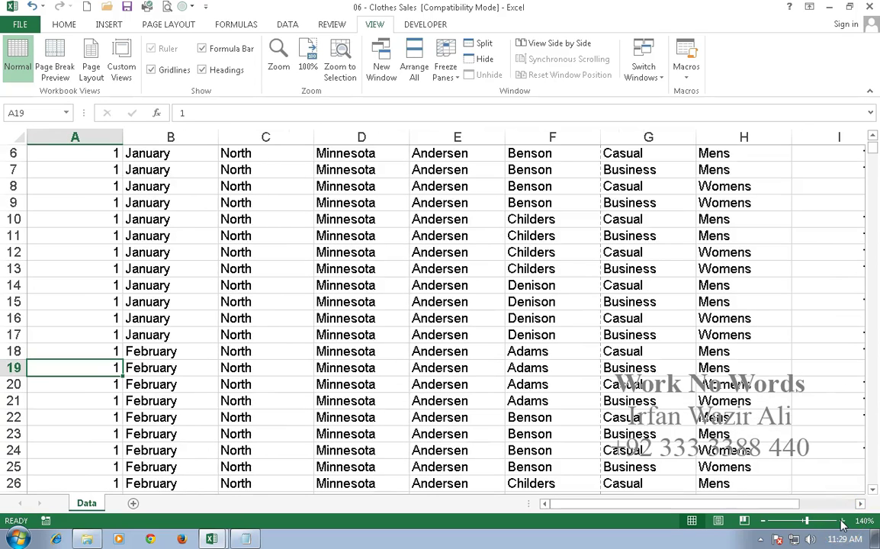
pyautogui.click(841, 523)
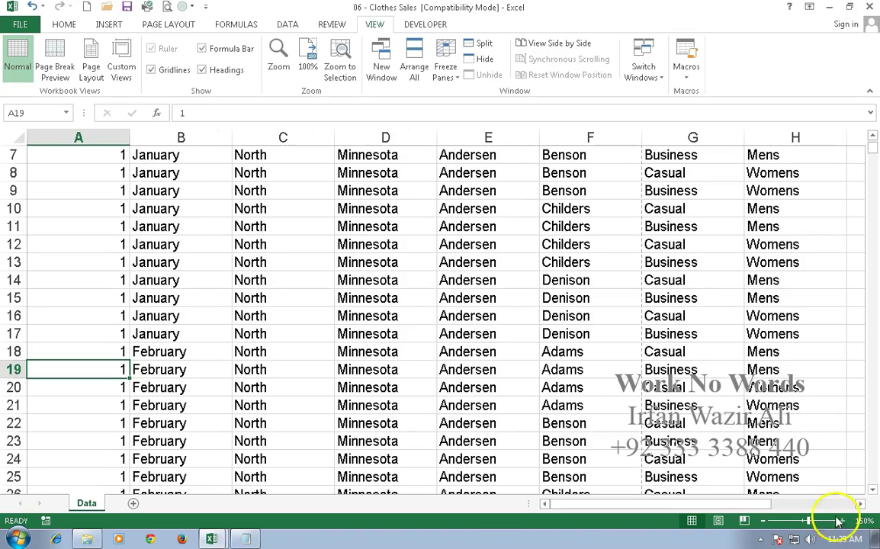
pyautogui.click(764, 523)
pyautogui.click(764, 523)
pyautogui.click(764, 523)
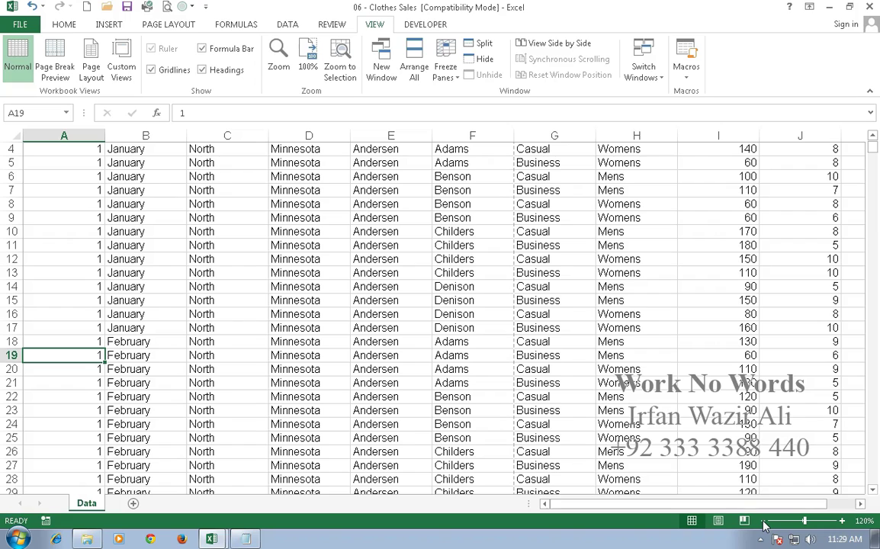
# Zoom the sheet to the selected cell A19 and reset the zoom to 100%
pyautogui.click(340, 68)
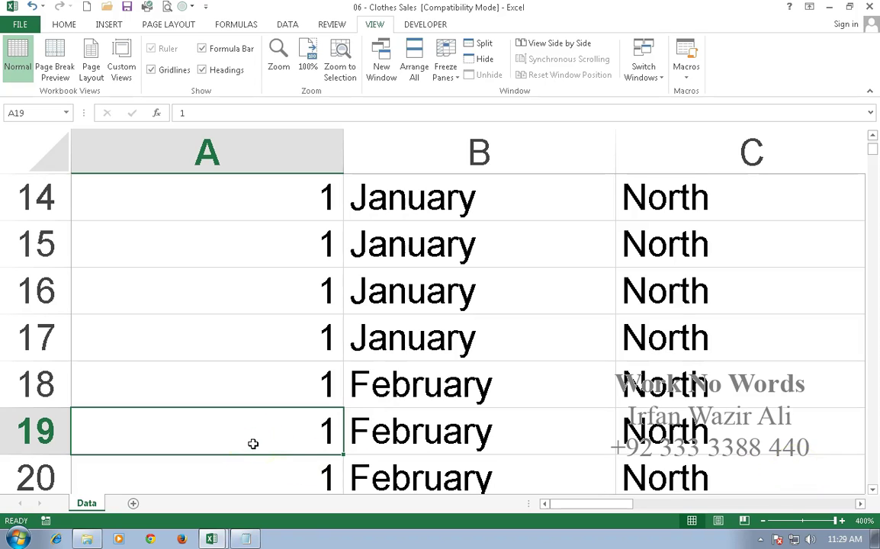
pyautogui.click(306, 53)
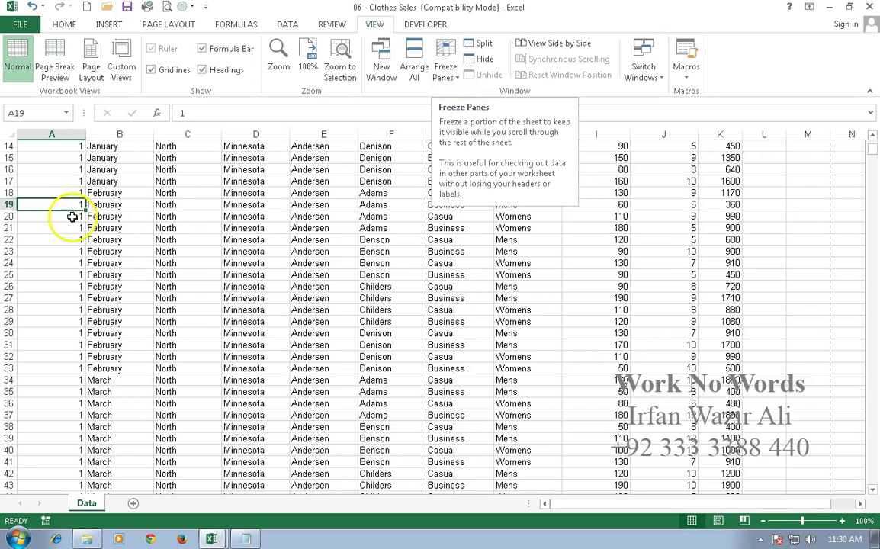
# Select cell A2 and zoom the sheet in to 130%
pyautogui.click(69, 184)
pyautogui.scroll(5, 69, 188)
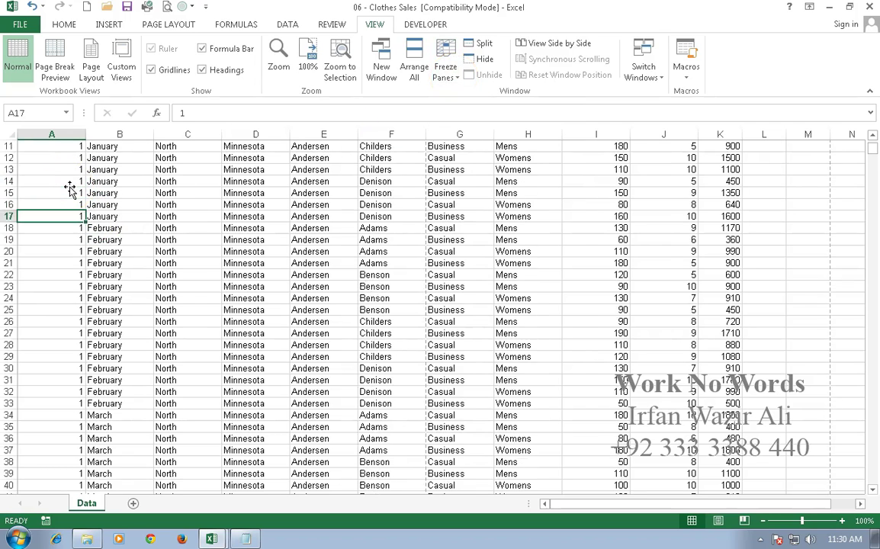
pyautogui.click(68, 160)
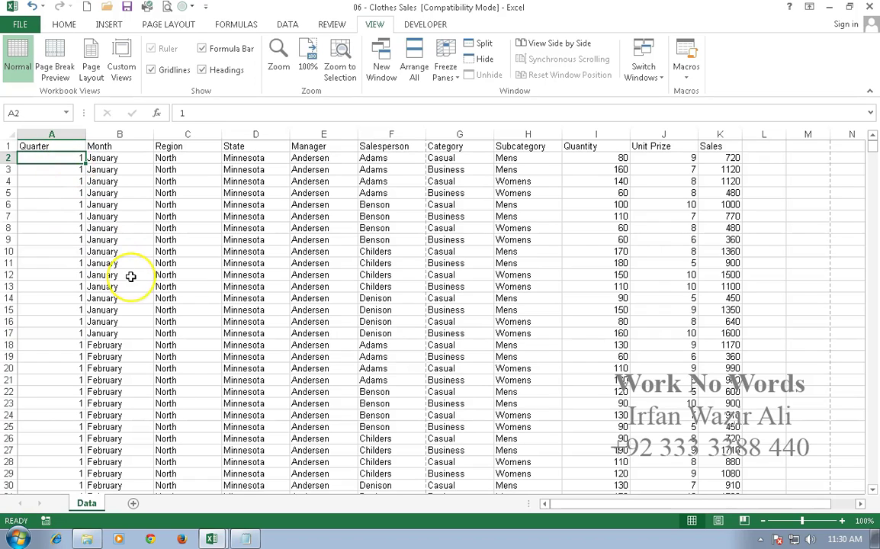
pyautogui.keyDown('ctrl'); pyautogui.scroll(3, 130, 276); pyautogui.keyUp('ctrl')
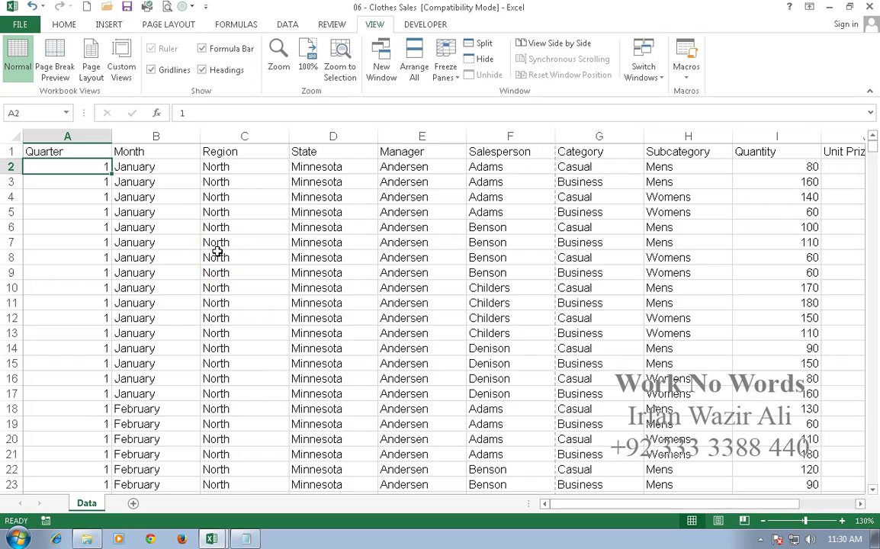
# Examine the header row's behaviour while moving down column C through the records without frozen panes, and return to the header cell C1
pyautogui.scroll(-5, 217, 252)
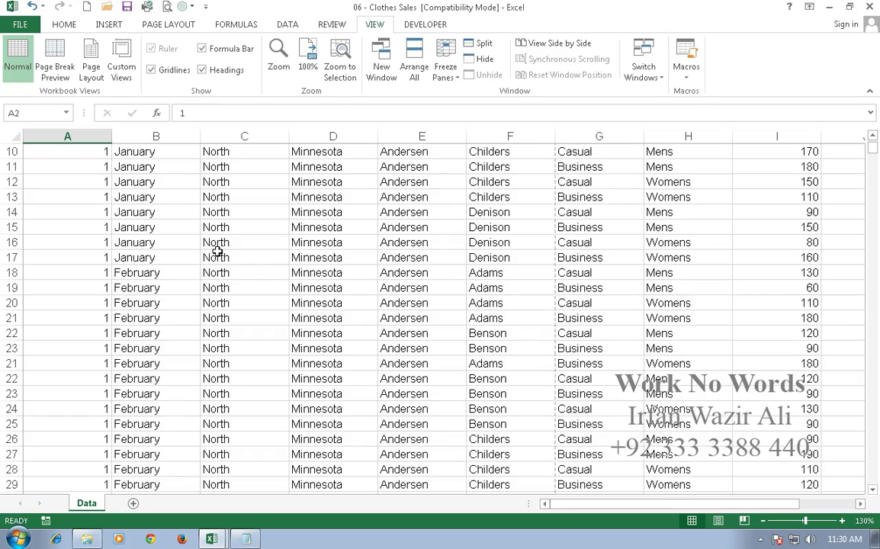
pyautogui.click(217, 252)
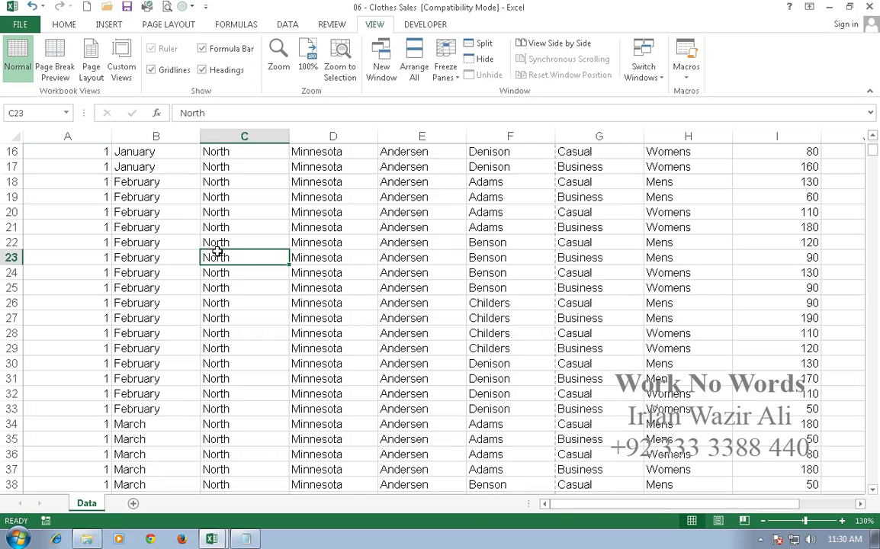
pyautogui.press('Down')
pyautogui.press('Down')
pyautogui.press('Down')
pyautogui.press('Down')
pyautogui.press('Down')
pyautogui.press('Down')
pyautogui.press('Down')
pyautogui.press('Down')
pyautogui.press('Down')
pyautogui.press('Down')
pyautogui.press('Down')
pyautogui.press('Down')
pyautogui.press('Down')
pyautogui.press('Down')
pyautogui.press('Down')
pyautogui.press('Down')
pyautogui.press('Down')
pyautogui.press('Down')
pyautogui.press('Down')
pyautogui.press('Down')
pyautogui.press('Down')
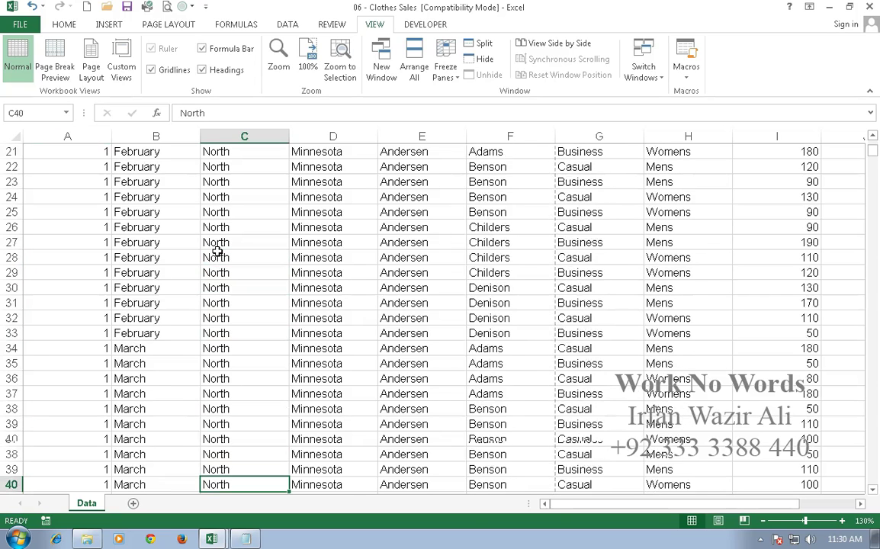
pyautogui.press('Down')
pyautogui.press('Down')
pyautogui.press('Down')
pyautogui.press('Down')
pyautogui.press('Down')
pyautogui.press('Down')
pyautogui.press('Down')
pyautogui.press('Down')
pyautogui.press('Down')
pyautogui.press('Down')
pyautogui.press('Down')
pyautogui.press('Down')
pyautogui.press('Down')
pyautogui.press('Down')
pyautogui.press('Down')
pyautogui.press('Down')
pyautogui.press('Down')
pyautogui.press('Down')
pyautogui.press('Down')
pyautogui.press('Down')
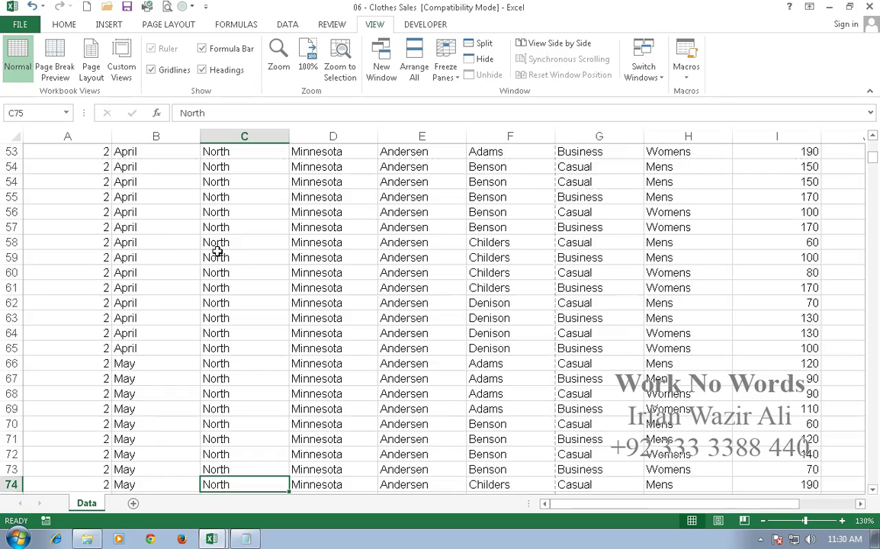
pyautogui.press('Down')
pyautogui.press('Down')
pyautogui.press('Down')
pyautogui.press('Down')
pyautogui.press('Down')
pyautogui.press('Down')
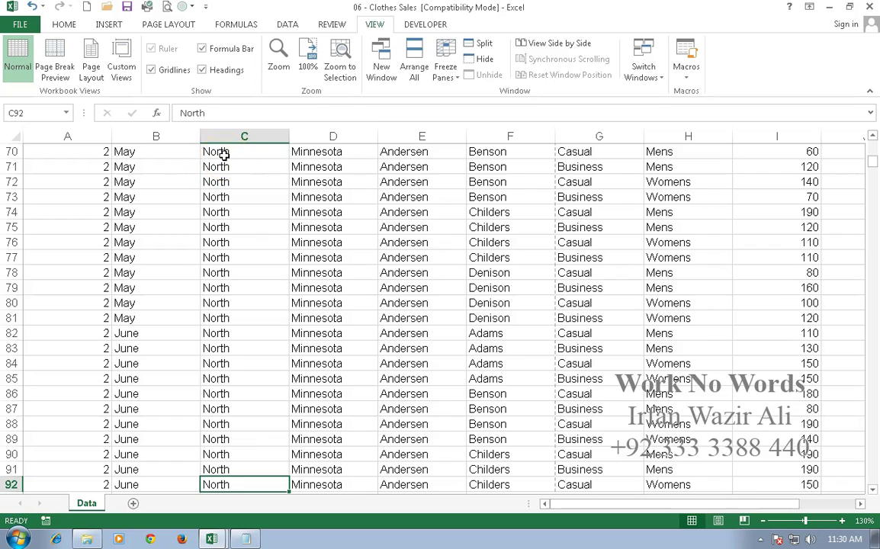
pyautogui.hotkey('ctrl', 'Up')
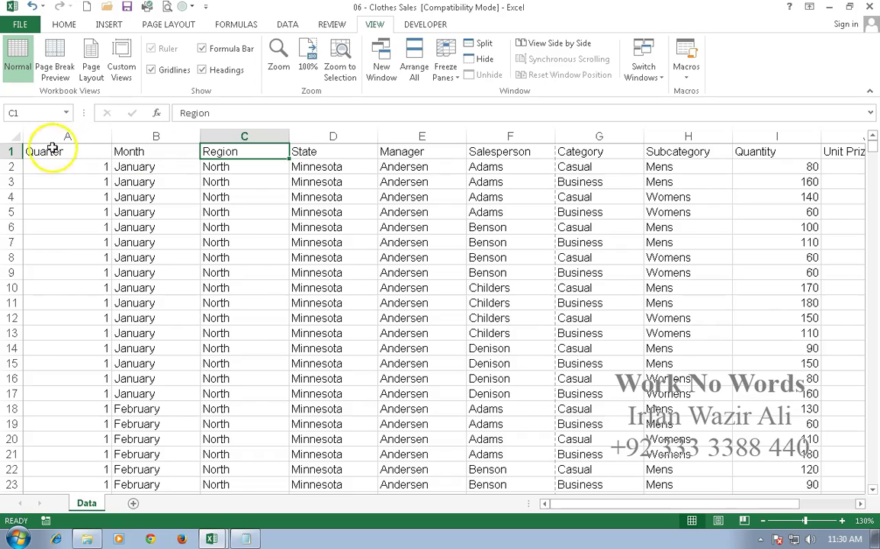
# Freeze the panes at cell A2 so the header row stays in place
pyautogui.click(61, 171)
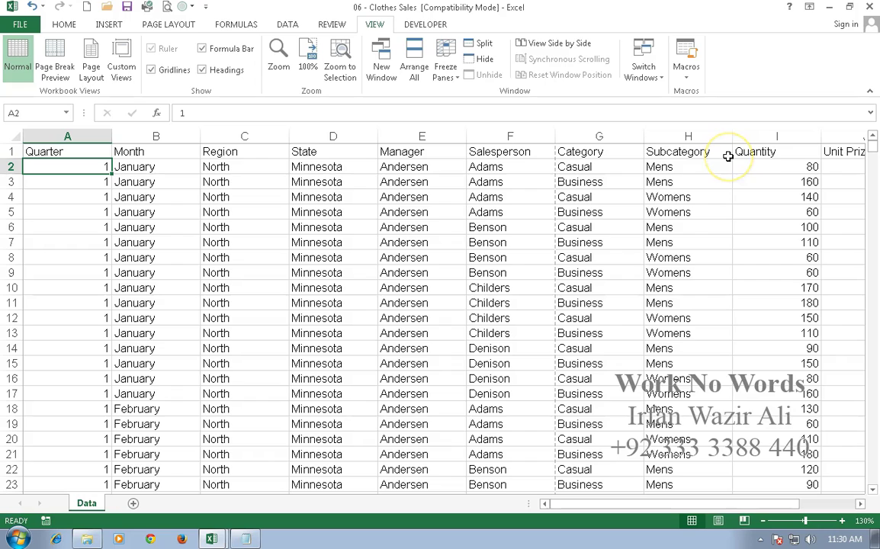
pyautogui.click(55, 169)
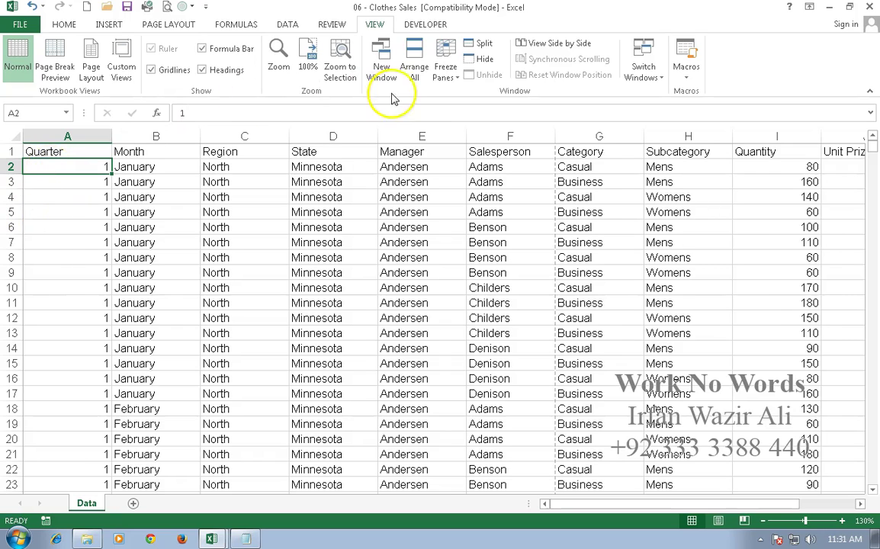
pyautogui.click(451, 81)
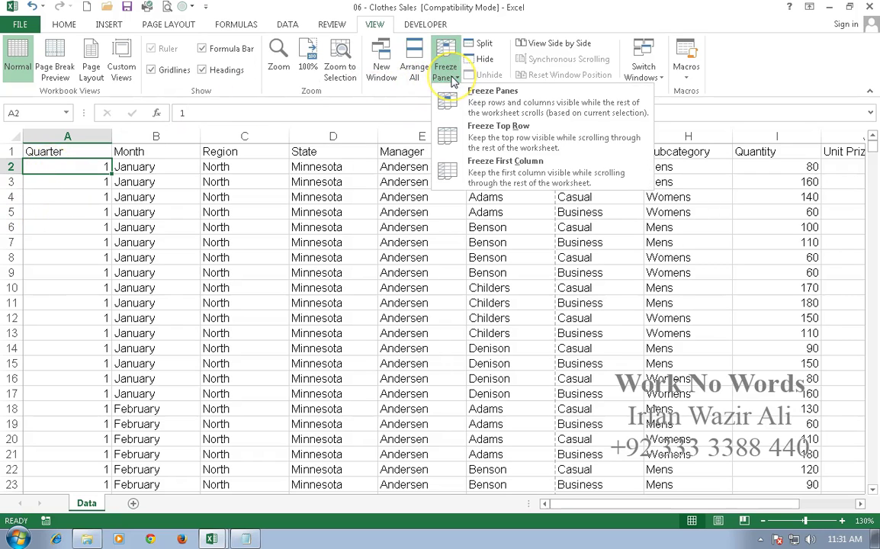
pyautogui.click(451, 101)
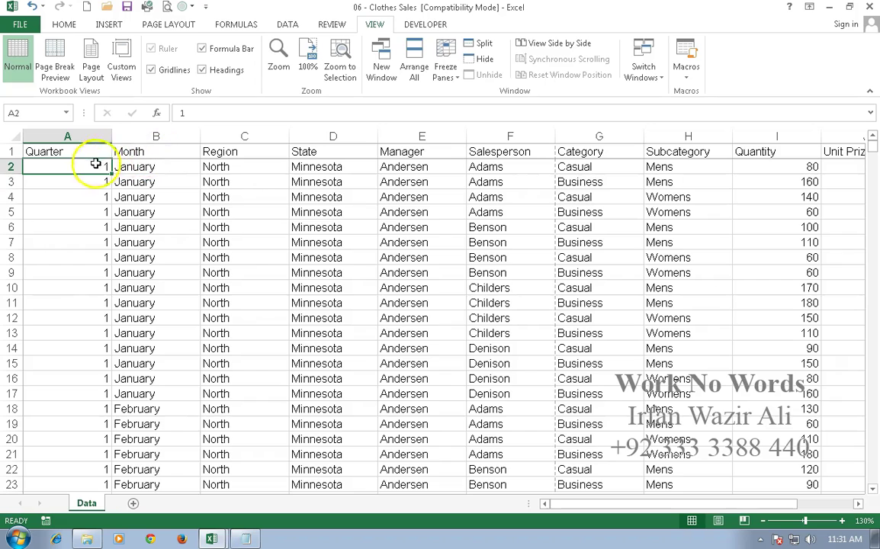
# Check the frozen header row while moving down through the monthly records, and return to cell A1
pyautogui.click(78, 187)
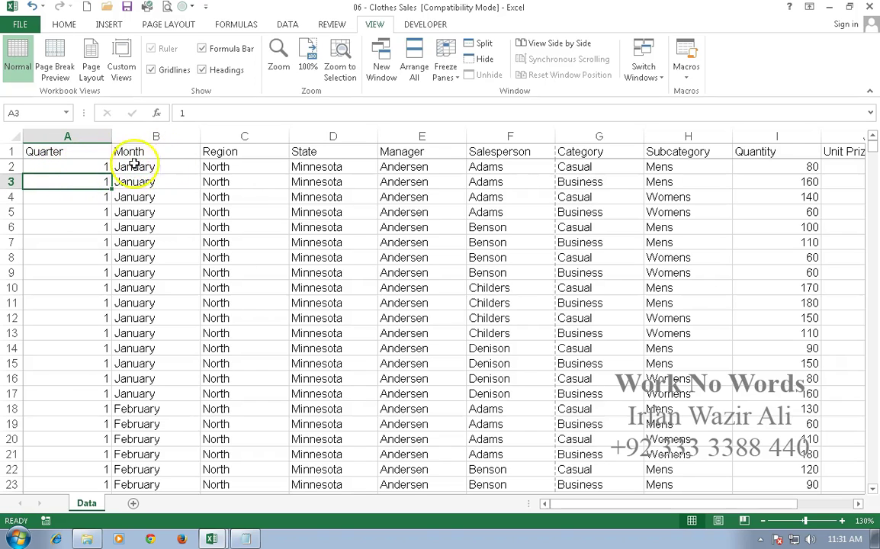
pyautogui.click(80, 166)
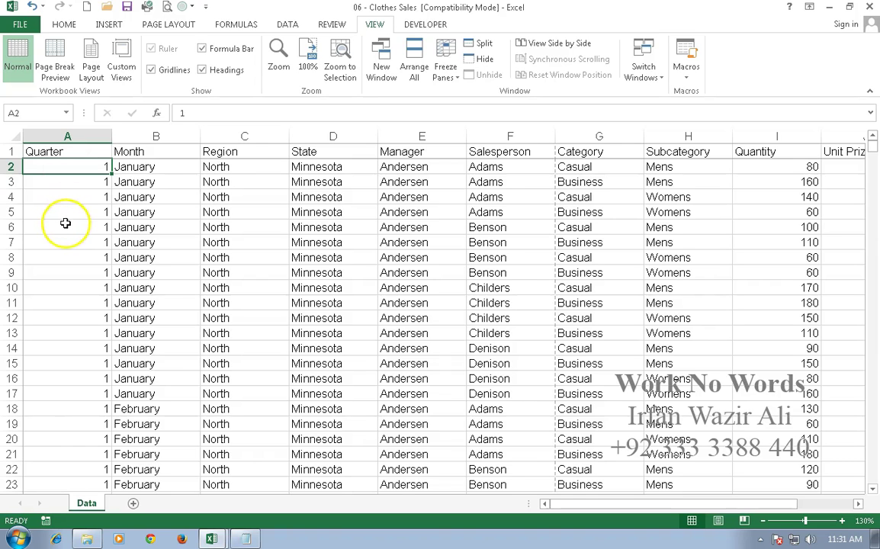
pyautogui.scroll(-2, 65, 222)
pyautogui.scroll(-6, 65, 222)
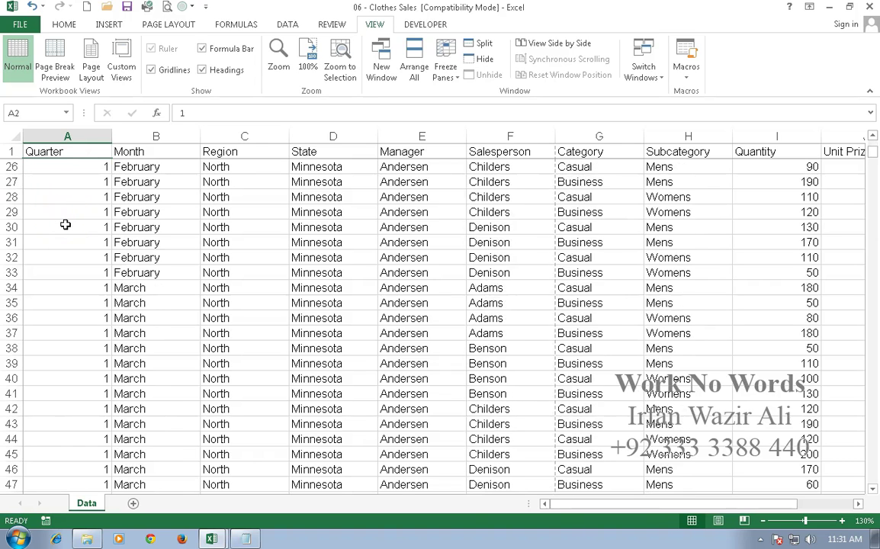
pyautogui.scroll(-3, 66, 225)
pyautogui.scroll(-4, 66, 225)
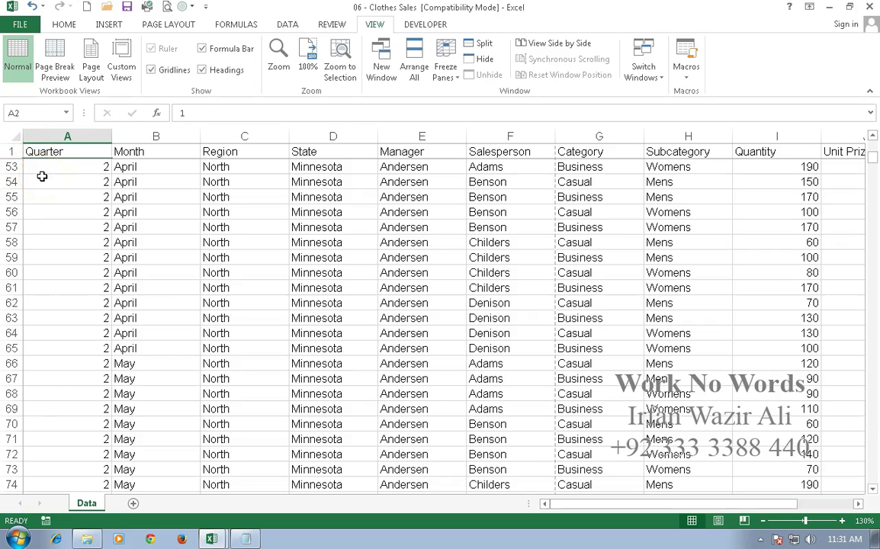
pyautogui.scroll(-13, 62, 204)
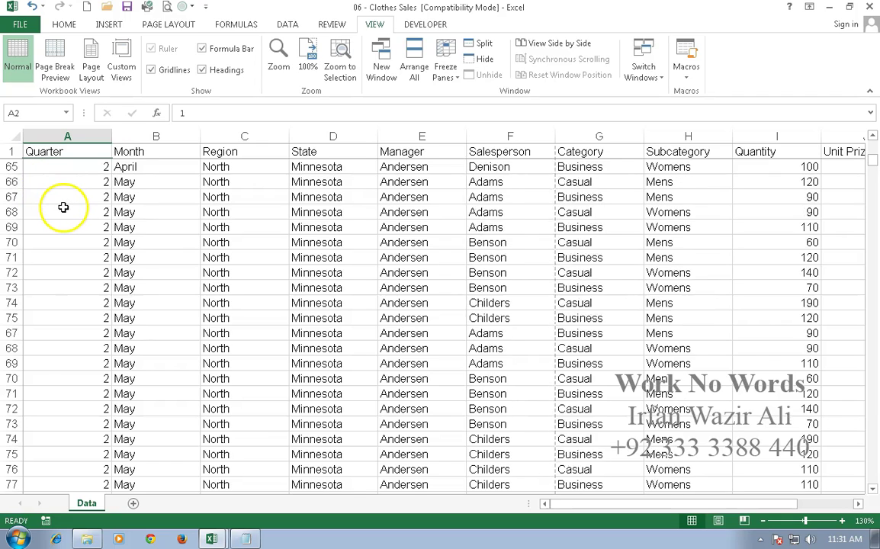
pyautogui.scroll(-15, 64, 208)
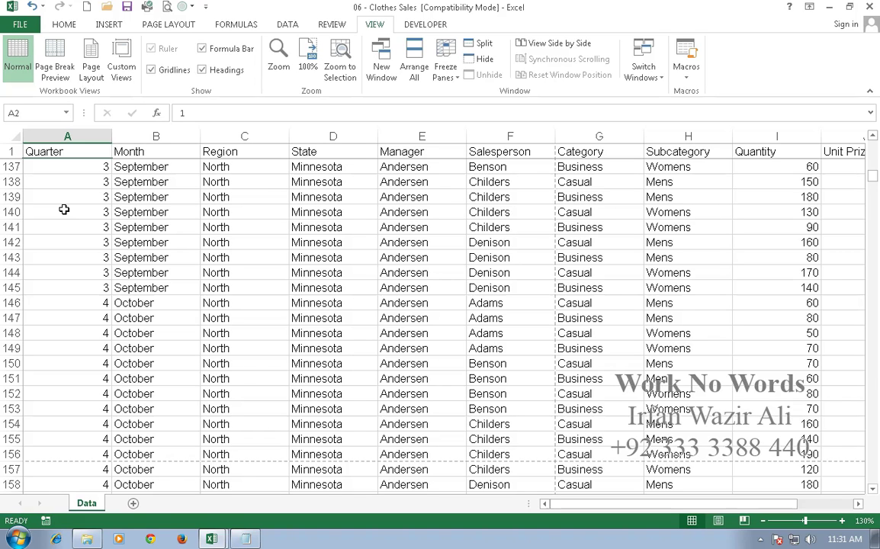
pyautogui.press('Up')
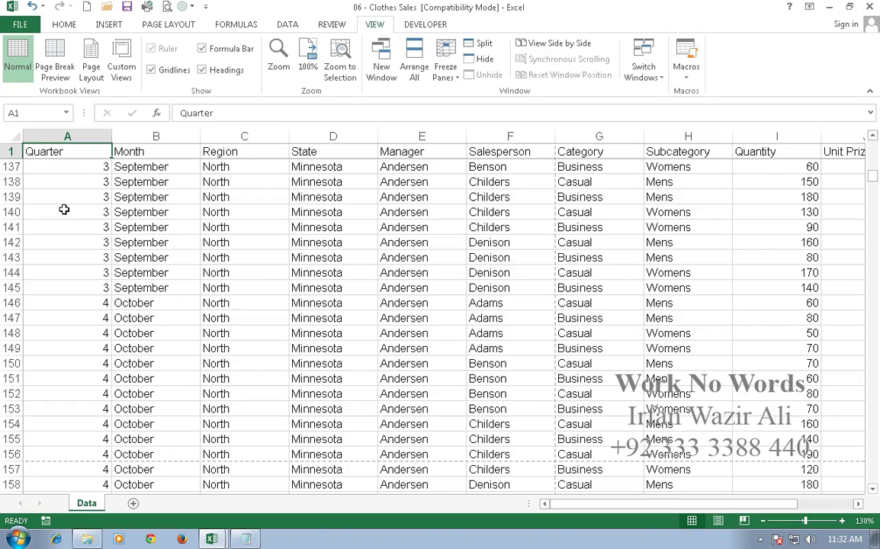
pyautogui.hotkey('ctrl', 'Up')
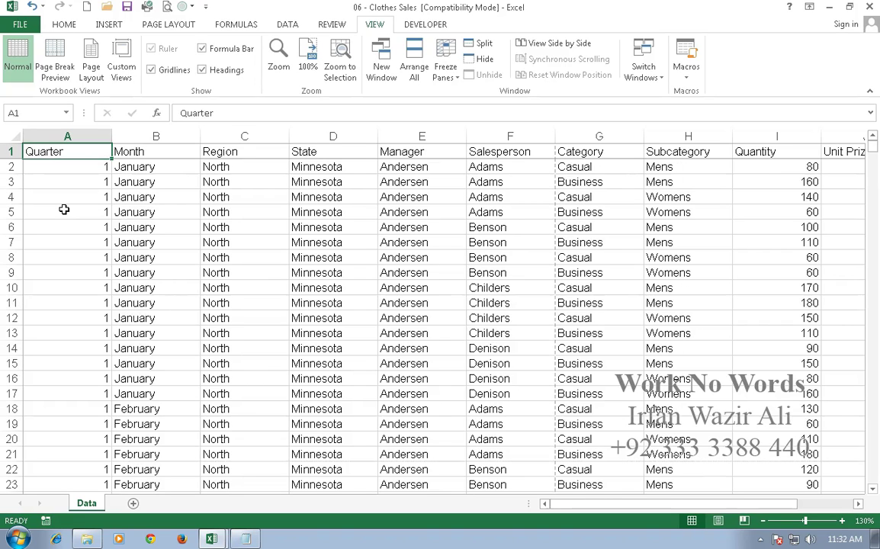
# Select cell A2 and unfreeze the panes
pyautogui.click(73, 167)
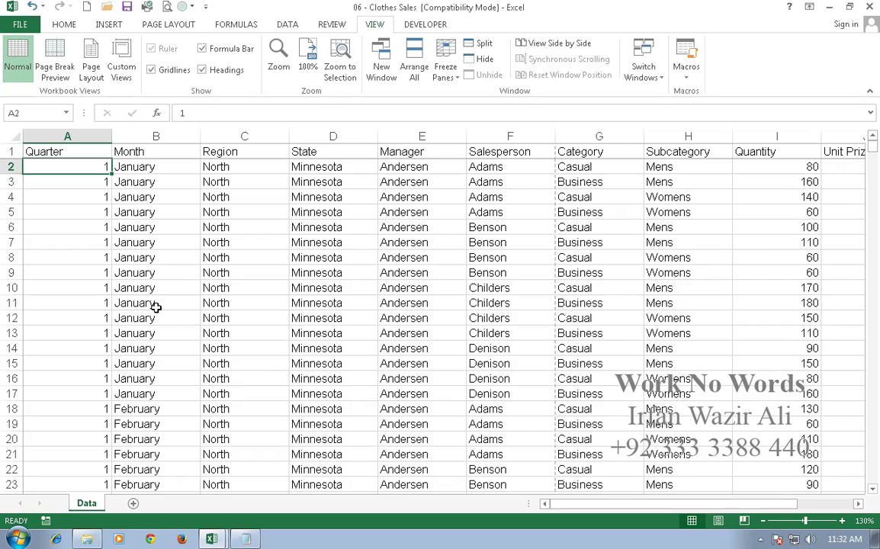
pyautogui.click(449, 76)
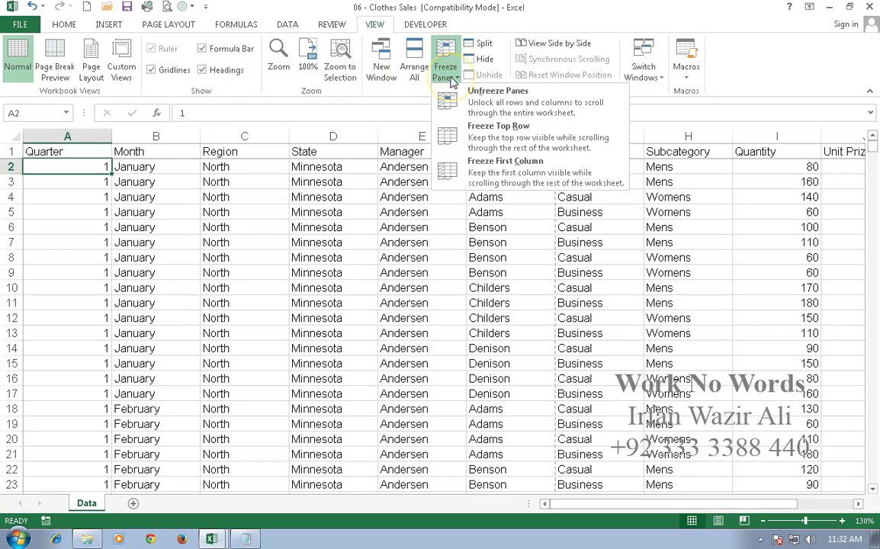
pyautogui.click(470, 111)
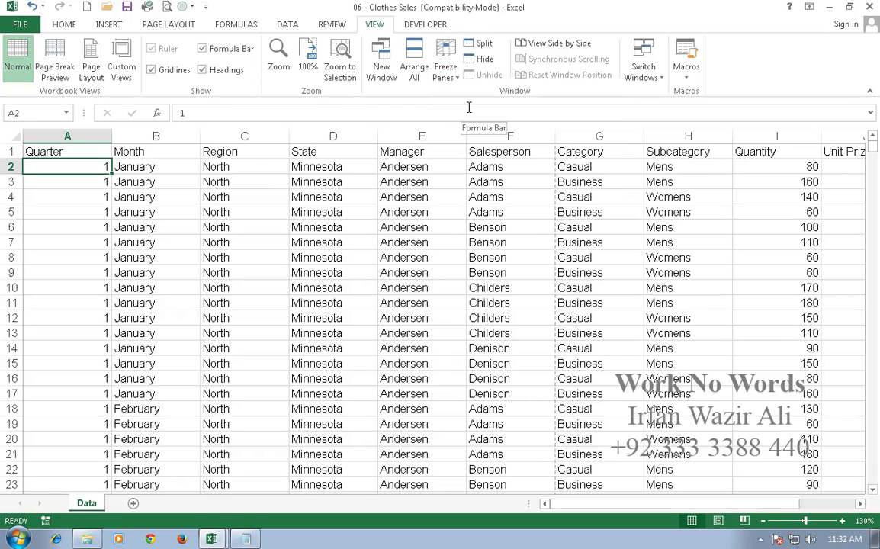
# Freeze the worksheet's top row using the Freeze Top Row option
pyautogui.click(451, 87)
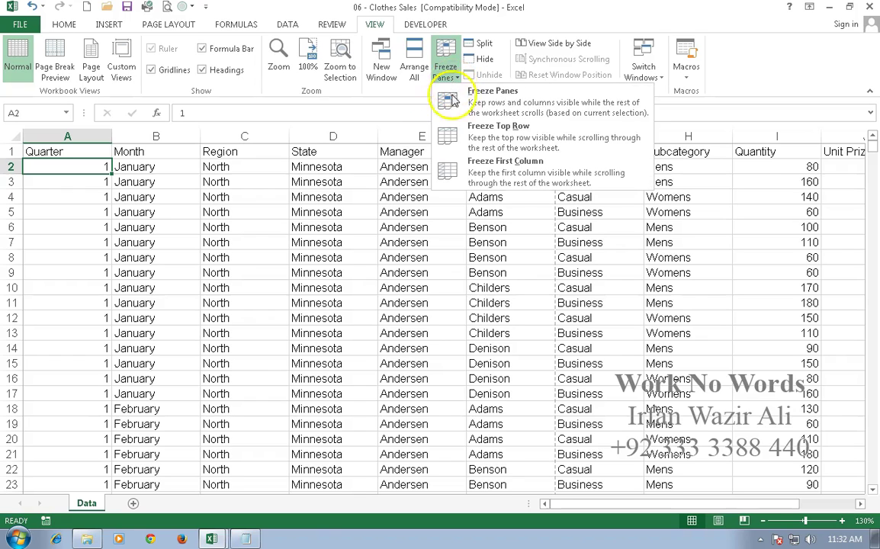
pyautogui.click(485, 143)
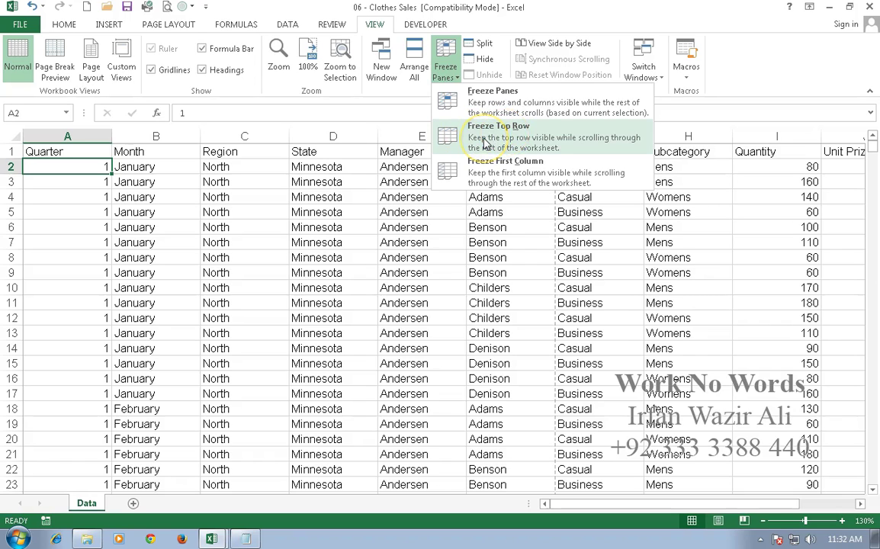
pyautogui.click(79, 172)
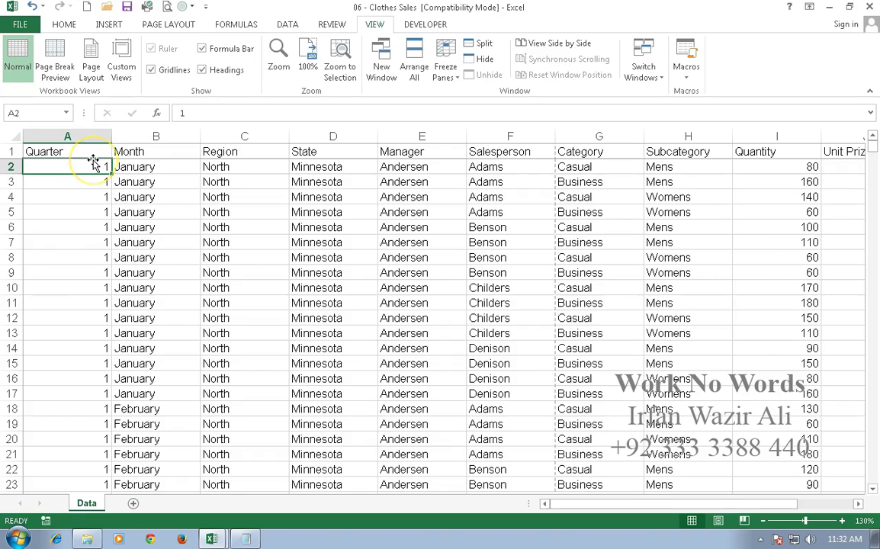
# Remove the top-row freeze from the worksheet
pyautogui.click(446, 67)
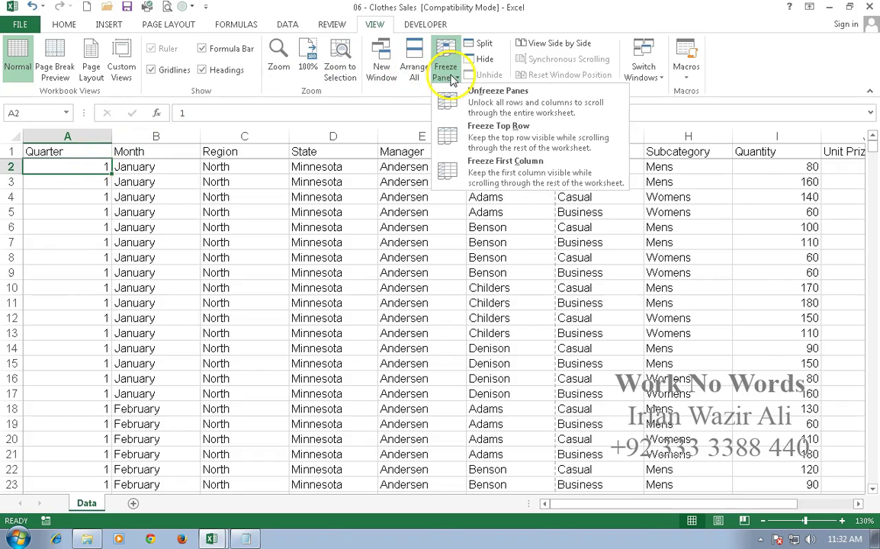
pyautogui.click(450, 134)
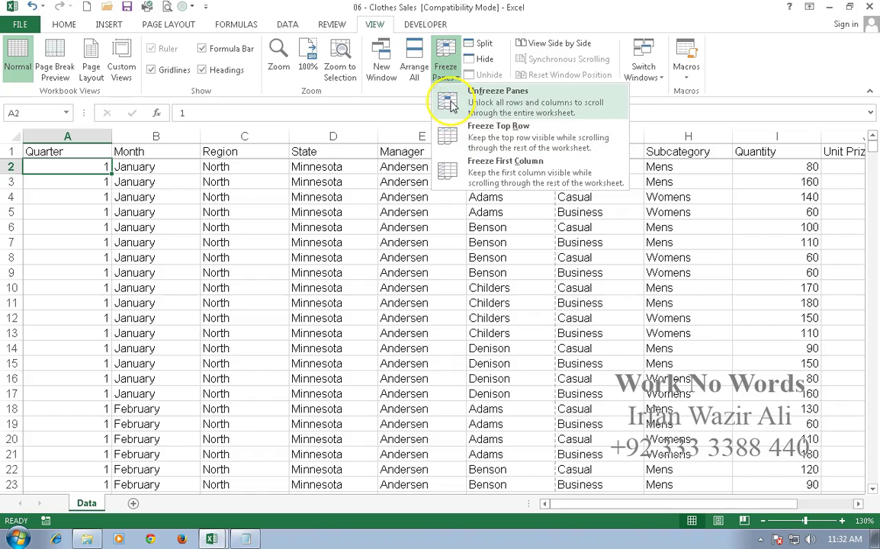
pyautogui.click(453, 106)
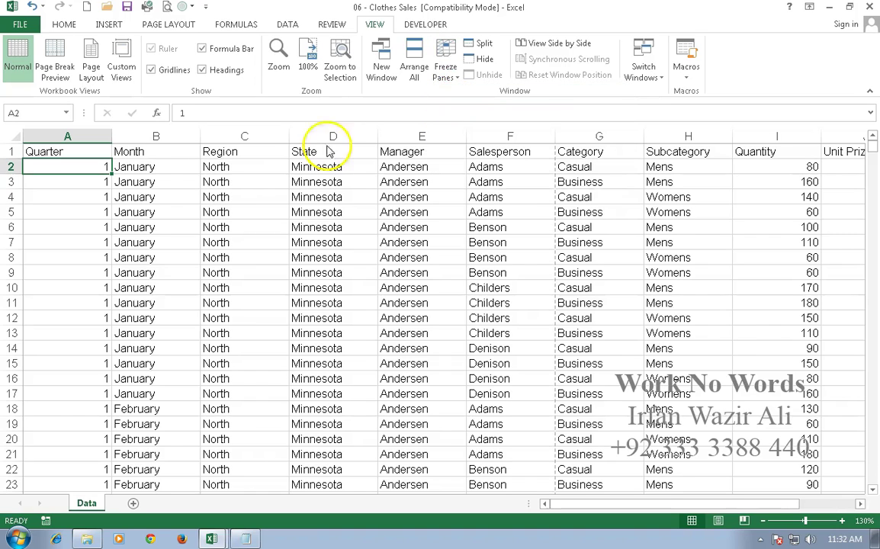
# Select cell B2 and freeze the worksheet's first column, Quarter
pyautogui.click(174, 168)
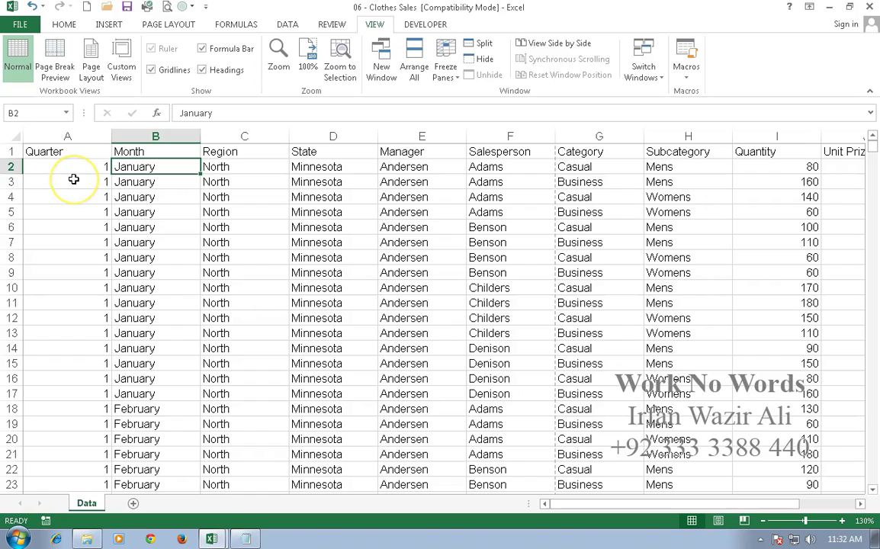
pyautogui.click(445, 76)
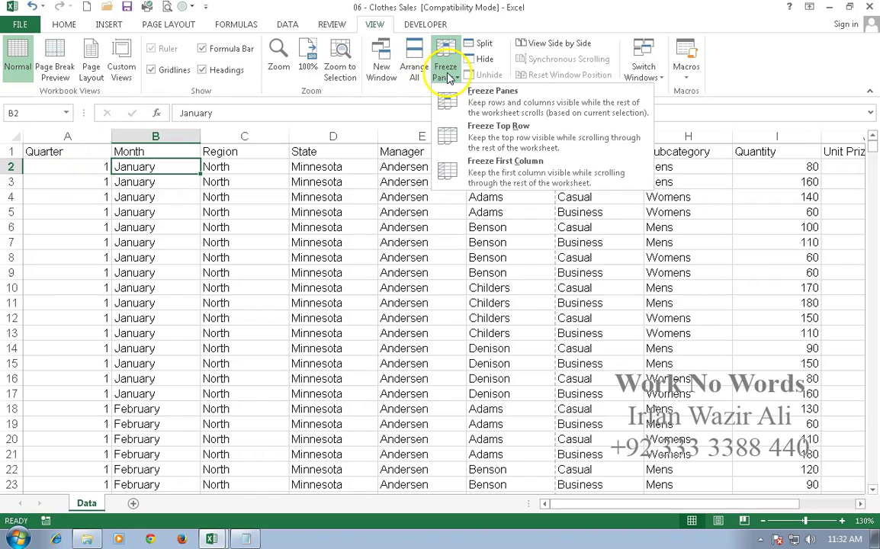
pyautogui.click(482, 174)
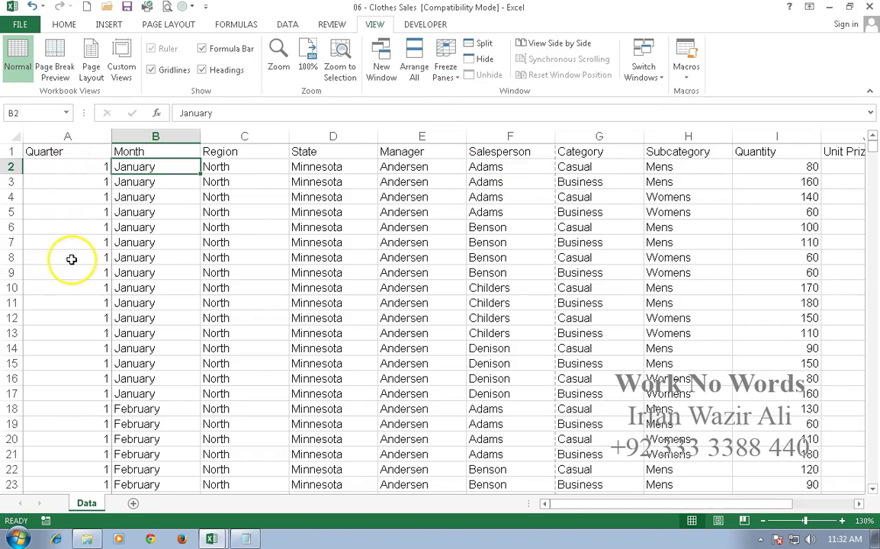
# Check the frozen Quarter column while moving across row 2 past the Sales column to cell Q2
pyautogui.press('Right')
pyautogui.press('Right')
pyautogui.press('Right')
pyautogui.press('Right')
pyautogui.press('Right')
pyautogui.press('Right')
pyautogui.press('Right')
pyautogui.press('Right')
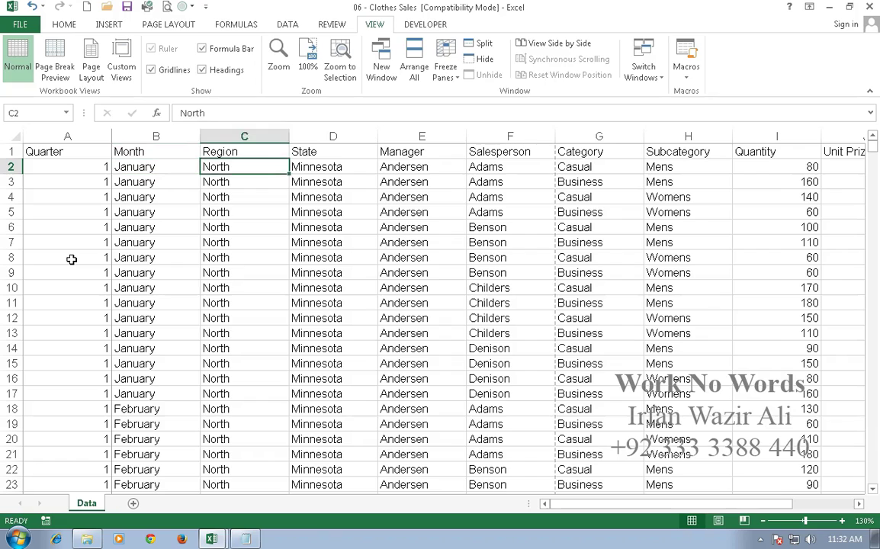
pyautogui.press('Right')
pyautogui.press('Right')
pyautogui.press('Right')
pyautogui.press('Right')
pyautogui.press('Right')
pyautogui.press('Right')
pyautogui.press('Right')
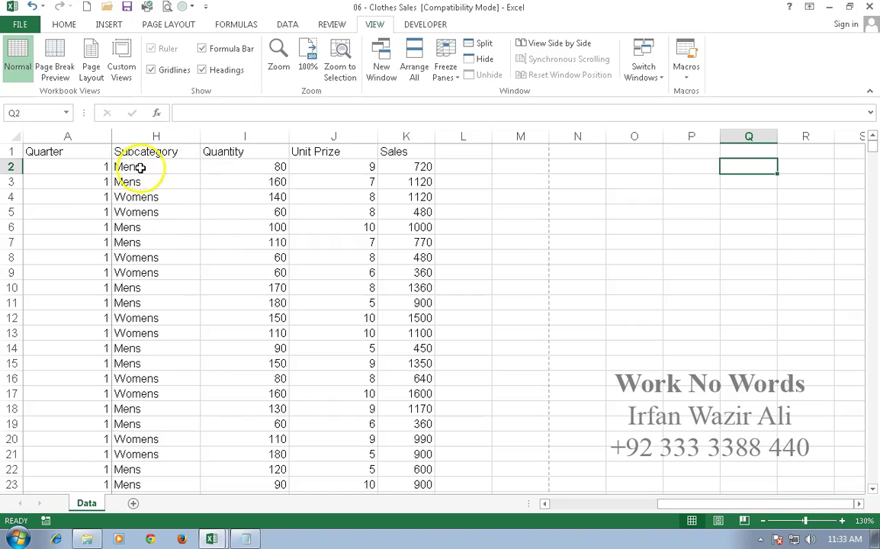
# Unfreeze the worksheet's first column, Quarter, after checking how the data rows scroll
pyautogui.scroll(-3, 136, 216)
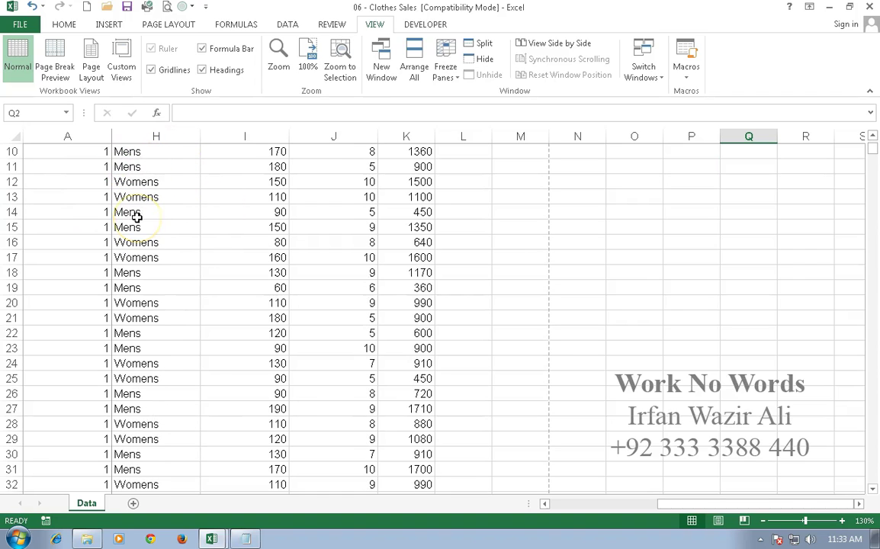
pyautogui.scroll(-2, 136, 216)
pyautogui.scroll(3, 136, 217)
pyautogui.scroll(2, 136, 217)
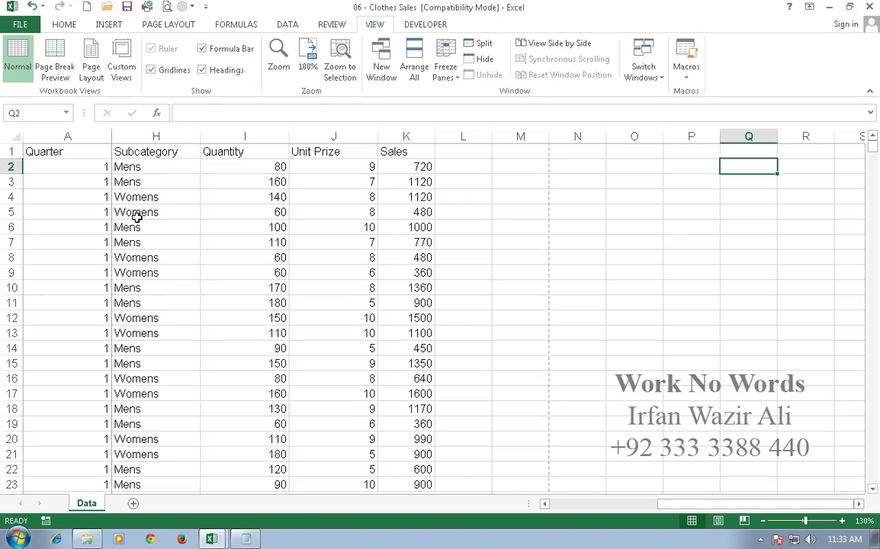
pyautogui.click(155, 168)
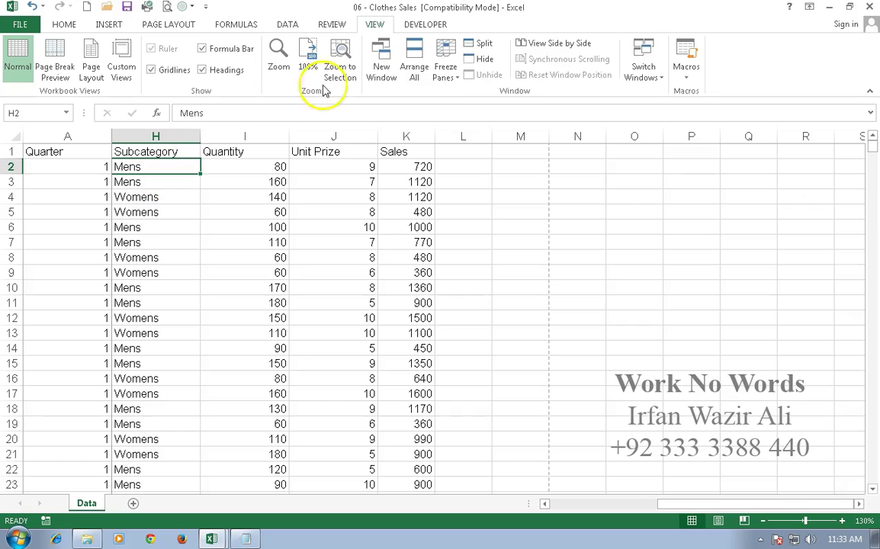
pyautogui.click(447, 78)
pyautogui.click(448, 97)
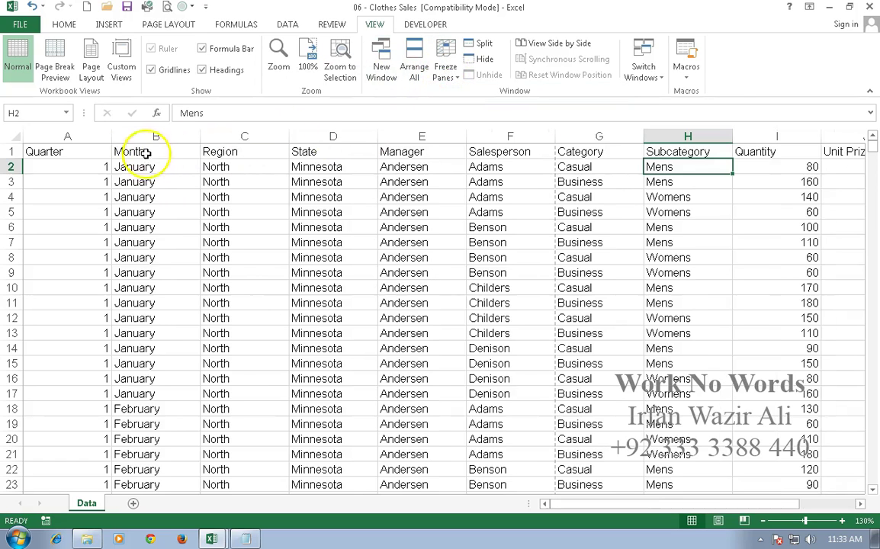
# Freeze both the header row and the Quarter column using Freeze Panes at cell B2
pyautogui.click(83, 170)
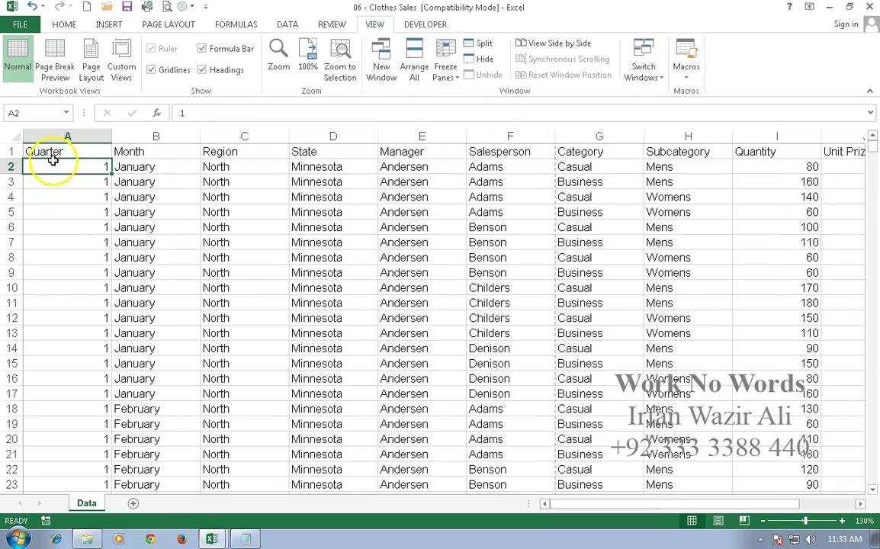
pyautogui.click(120, 168)
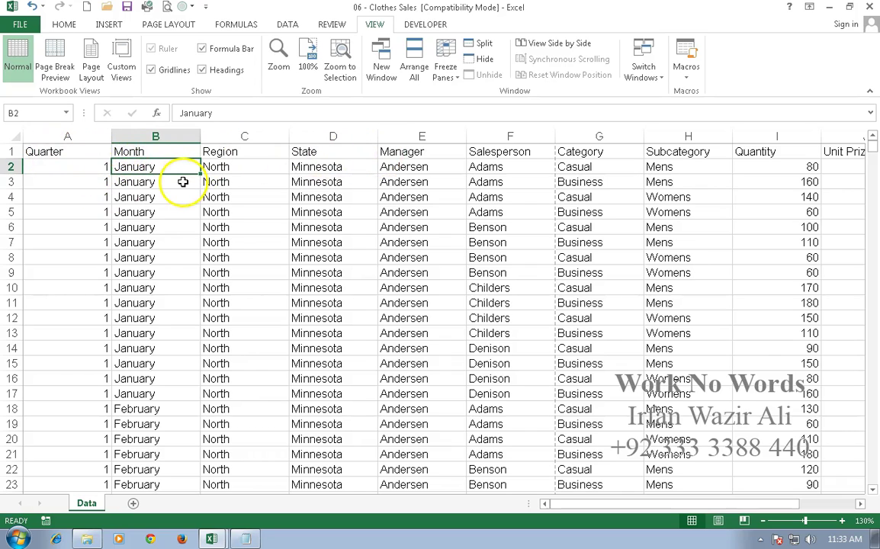
pyautogui.click(446, 67)
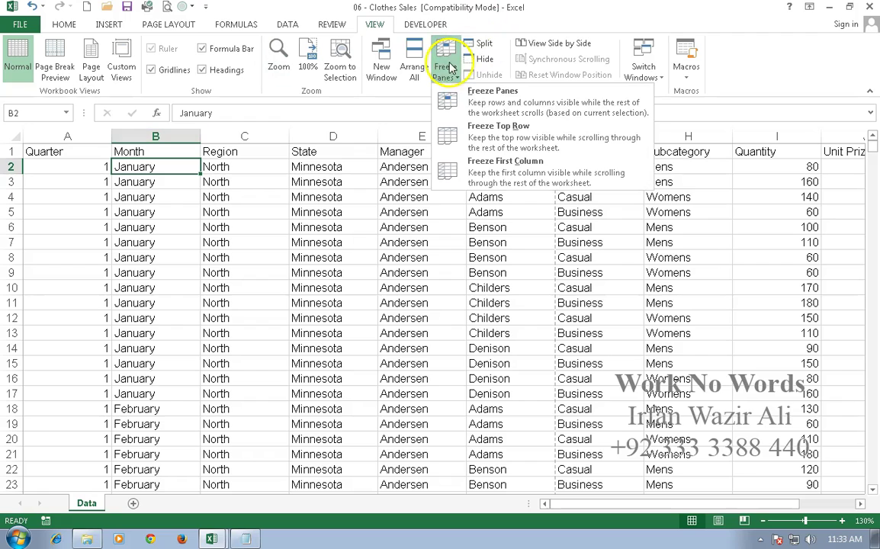
pyautogui.click(450, 104)
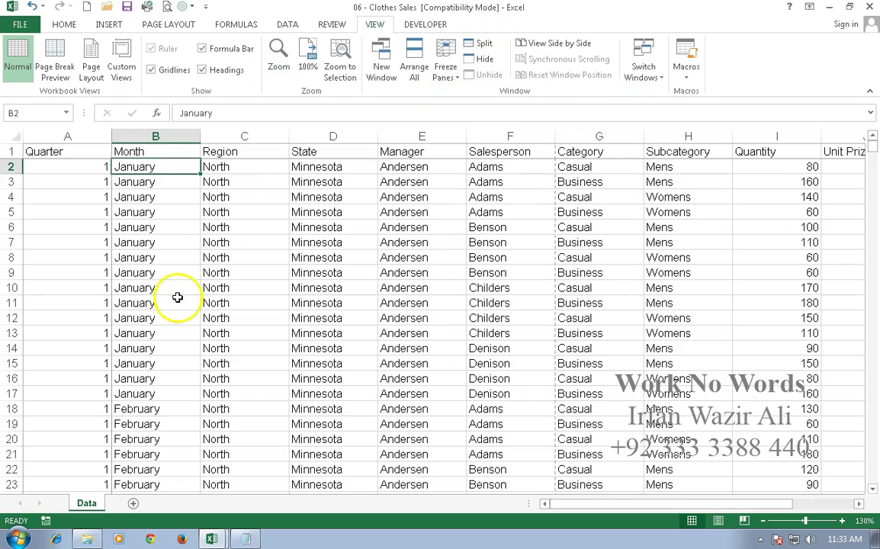
# Check the frozen header row and Quarter column down the data and across row 179 to cell R179
pyautogui.click(180, 235)
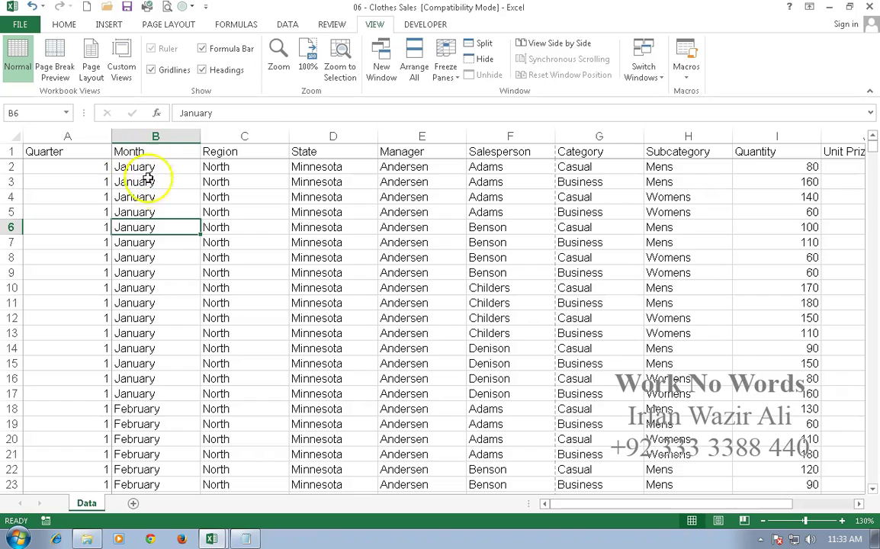
pyautogui.scroll(-7, 161, 261)
pyautogui.scroll(-20, 161, 263)
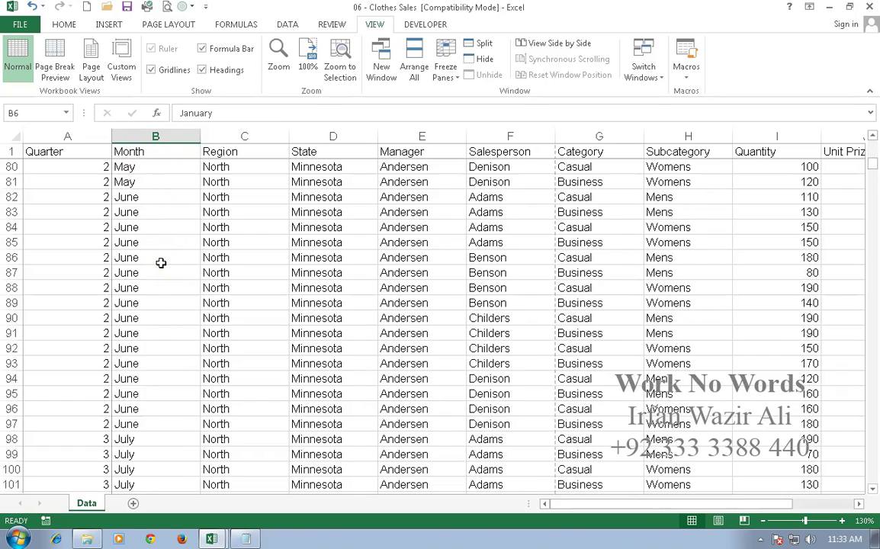
pyautogui.scroll(-6, 160, 262)
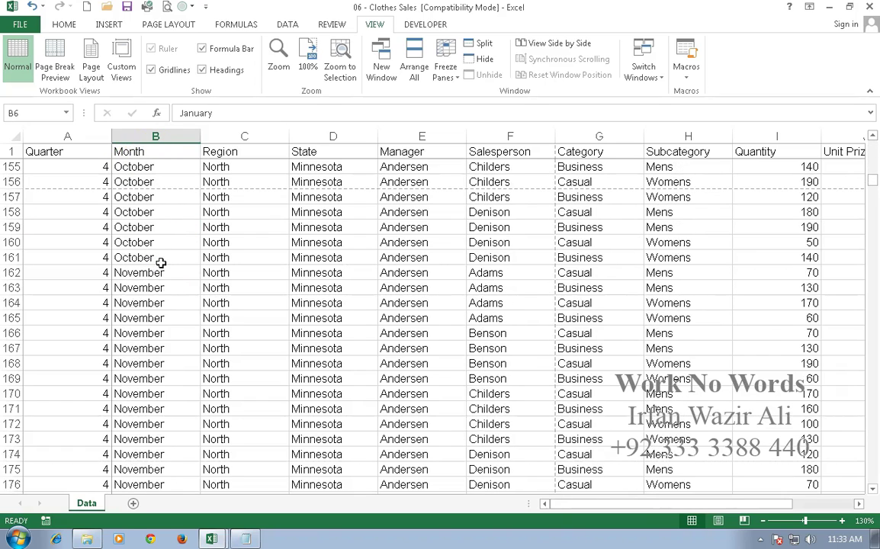
pyautogui.scroll(-6, 161, 262)
pyautogui.click(157, 257)
pyautogui.press('Right')
pyautogui.press('Right')
pyautogui.press('Right')
pyautogui.press('Right')
pyautogui.press('Right')
pyautogui.press('Right')
pyautogui.press('Right')
pyautogui.press('Right')
pyautogui.press('Right')
pyautogui.press('Right')
pyautogui.press('Right')
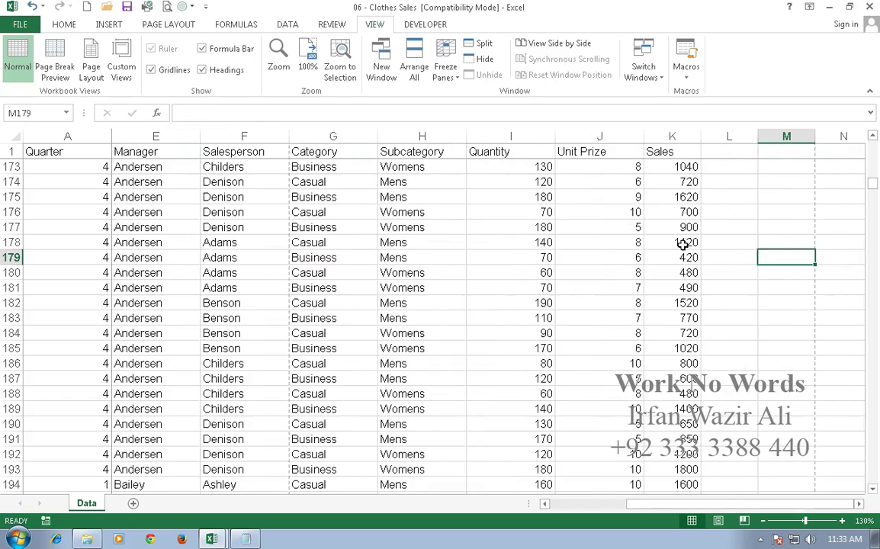
pyautogui.press('Right')
pyautogui.press('Right')
pyautogui.press('Right')
pyautogui.press('Right')
pyautogui.press('Right')
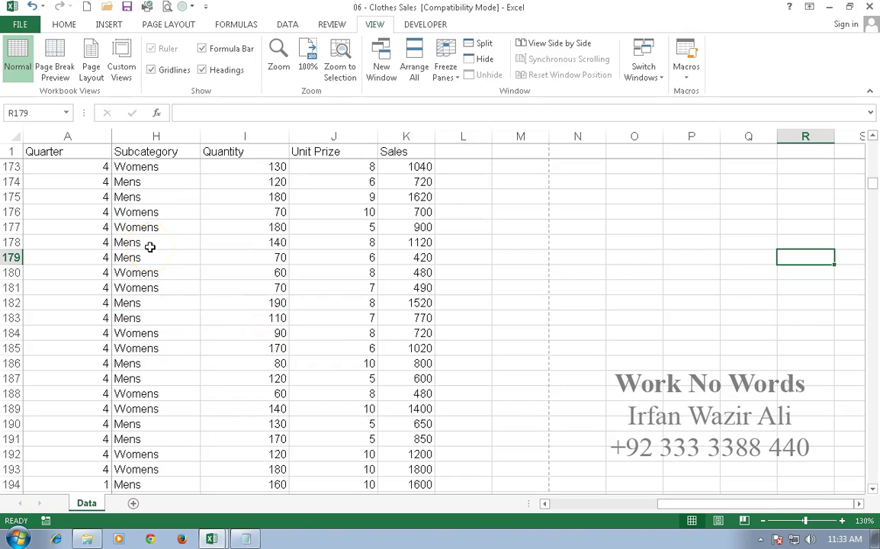
# Unfreeze the header row and Quarter column of the worksheet
pyautogui.click(160, 168)
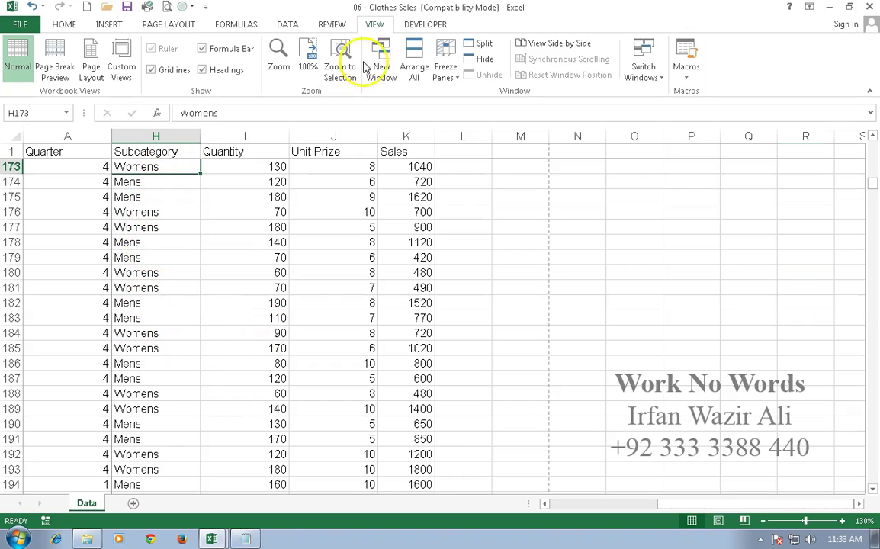
pyautogui.click(446, 70)
pyautogui.click(445, 149)
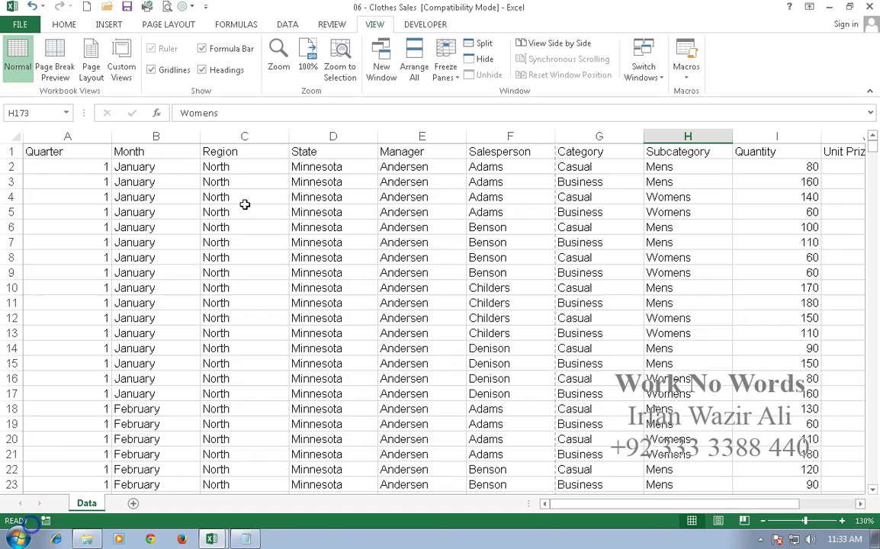
# Split the worksheet window into panes at cell B2
pyautogui.click(145, 169)
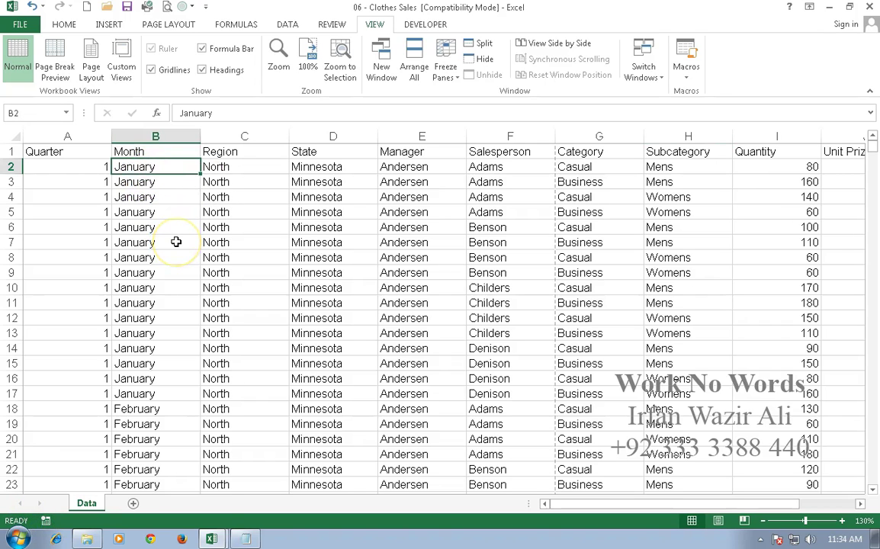
pyautogui.click(484, 45)
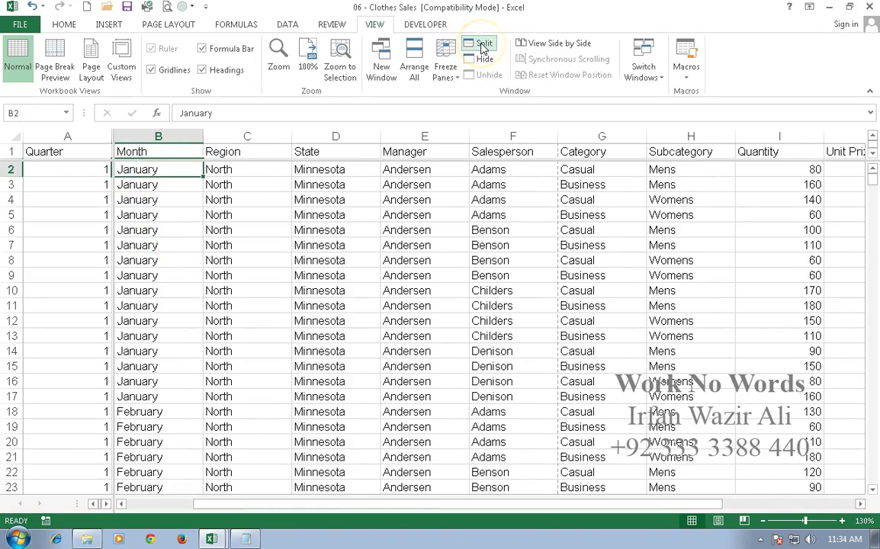
# Examine how the split panes behave down the data and across row 67 to cell P67
pyautogui.click(149, 229)
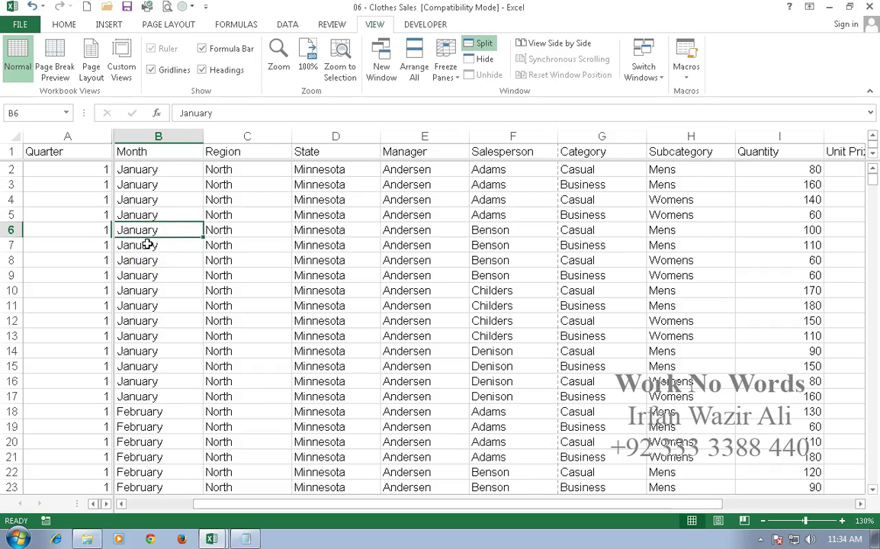
pyautogui.scroll(-17, 147, 244)
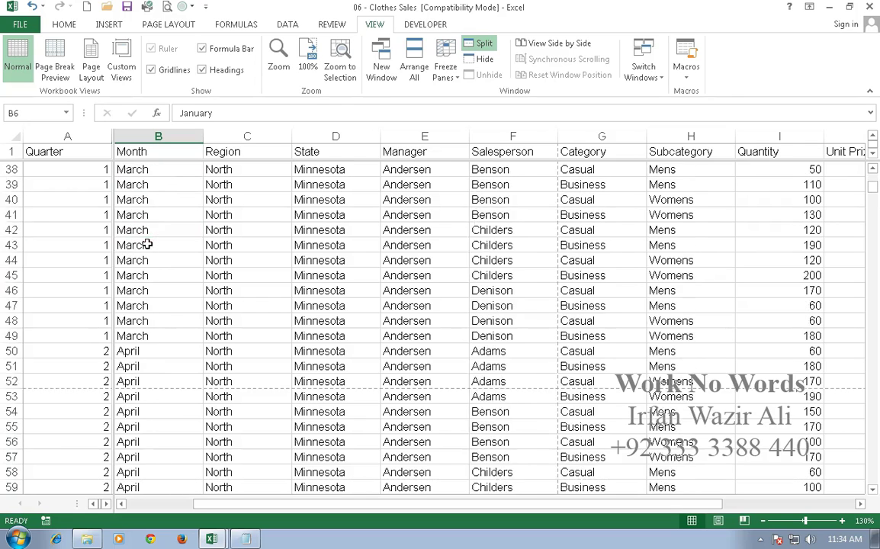
pyautogui.scroll(-3, 147, 244)
pyautogui.click(160, 241)
pyautogui.press('Right')
pyautogui.press('Right')
pyautogui.press('Right')
pyautogui.press('Right')
pyautogui.press('Right')
pyautogui.press('Right')
pyautogui.press('Right')
pyautogui.press('Right')
pyautogui.press('Right')
pyautogui.press('Right')
pyautogui.press('Right')
pyautogui.press('Right')
pyautogui.press('Right')
pyautogui.press('Right')
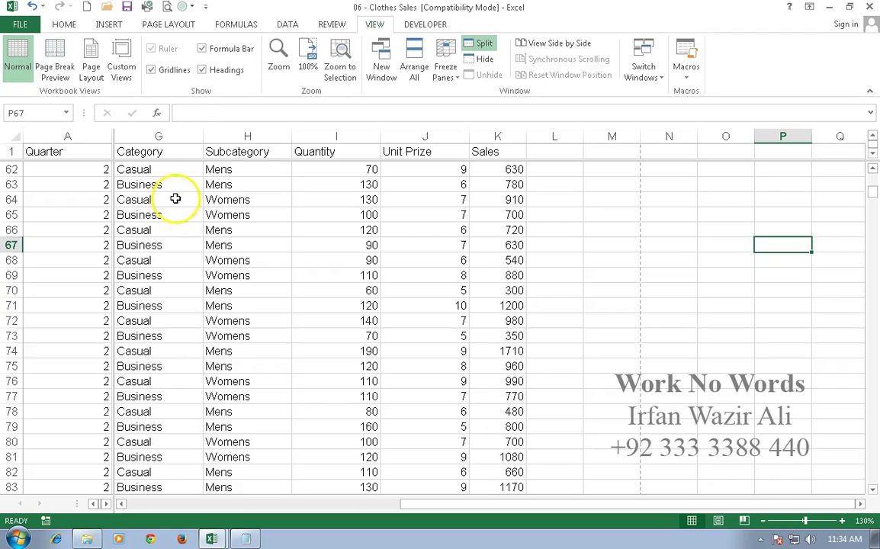
# Remove the split from the worksheet window and select cell B2
pyautogui.click(152, 169)
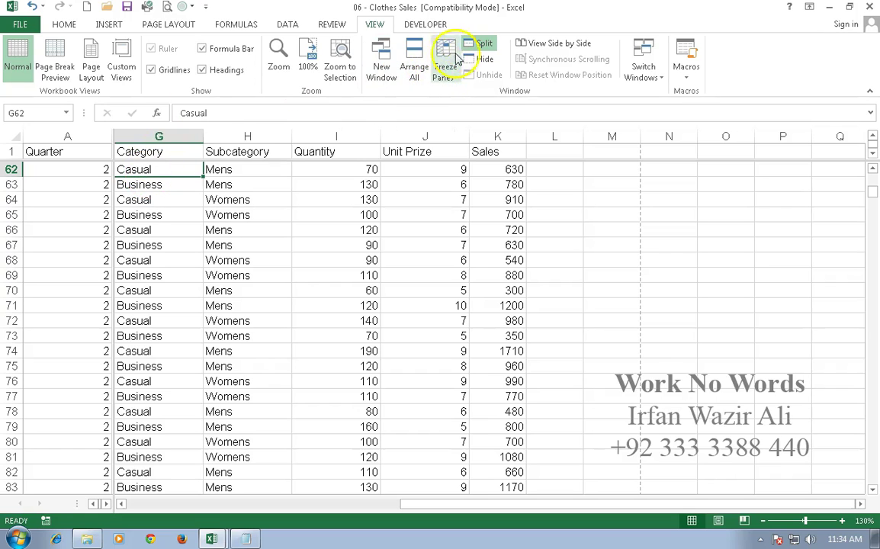
pyautogui.click(485, 44)
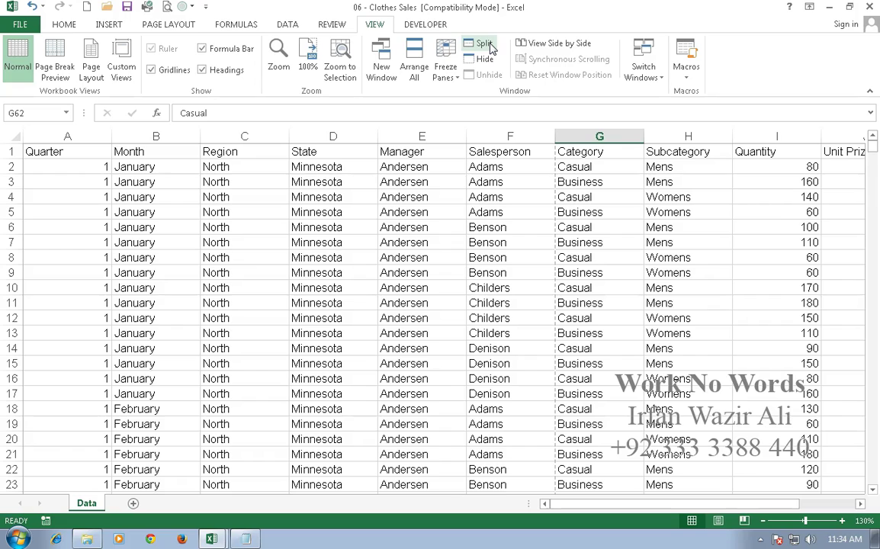
pyautogui.click(161, 167)
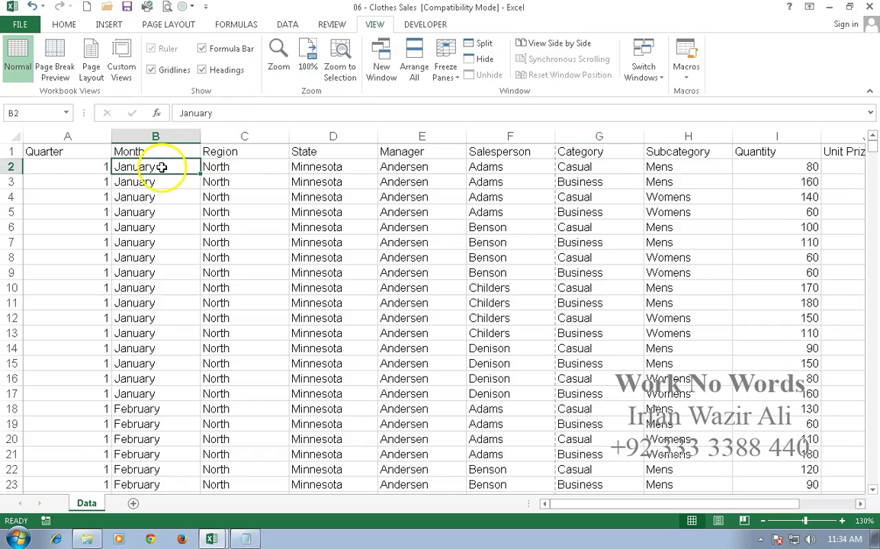